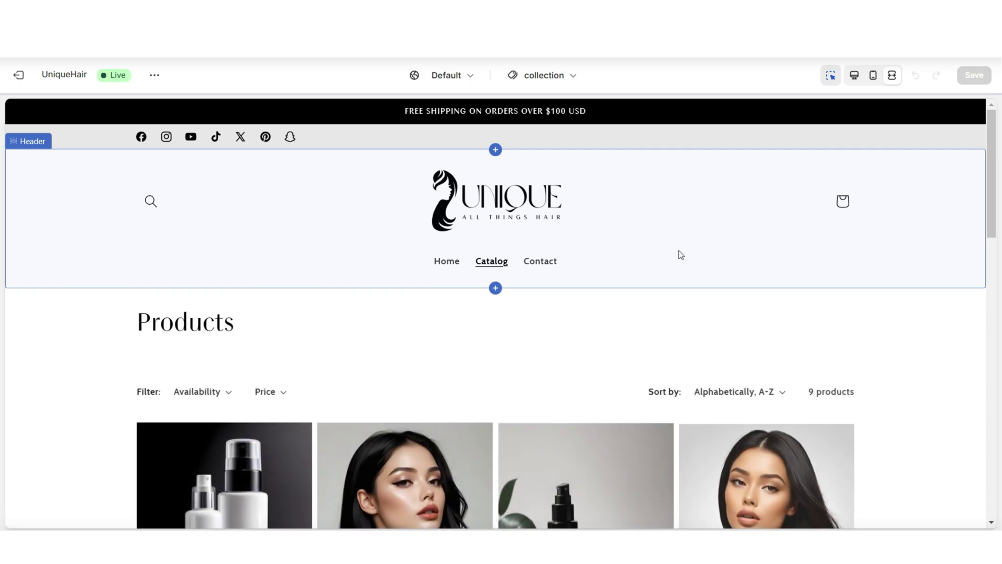
Step: From the Products list, start a new product and look over its blank form
{"action": "scroll", "coordinate": [994, 264], "scroll_direction": "down", "scroll_amount": 4}
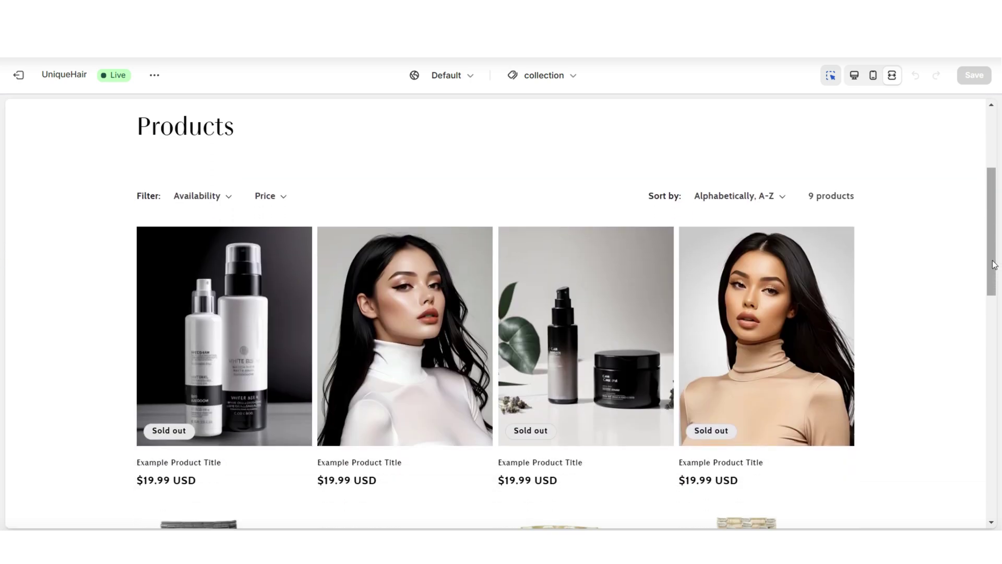
{"action": "scroll", "coordinate": [994, 265], "scroll_direction": "down", "scroll_amount": 4}
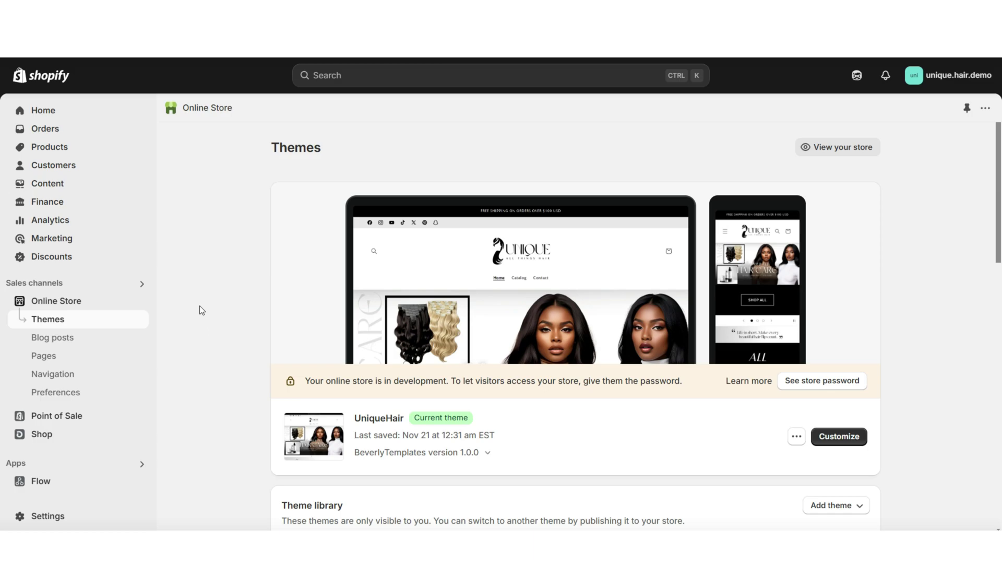
{"action": "left_click", "coordinate": [62, 148]}
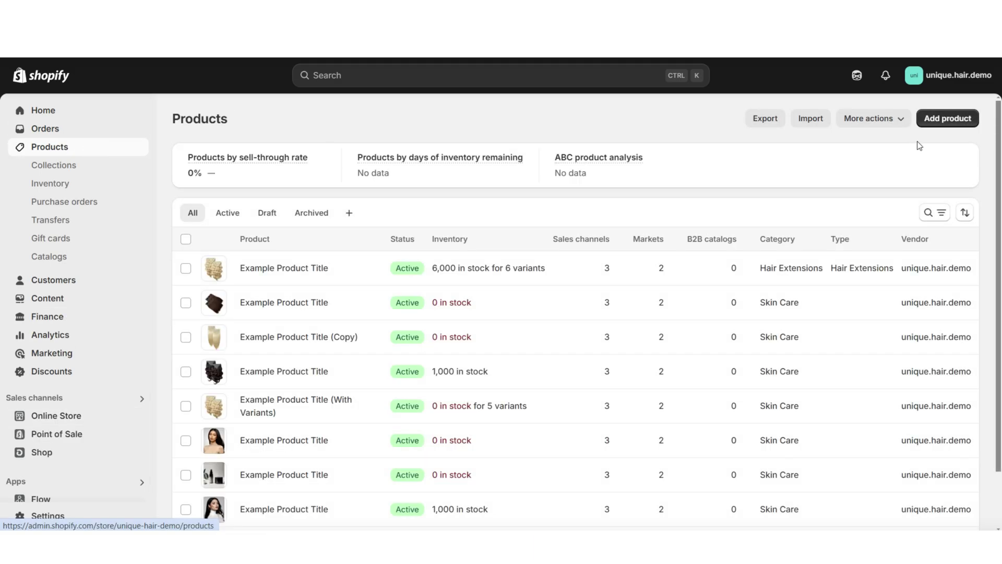
{"action": "left_click", "coordinate": [945, 129]}
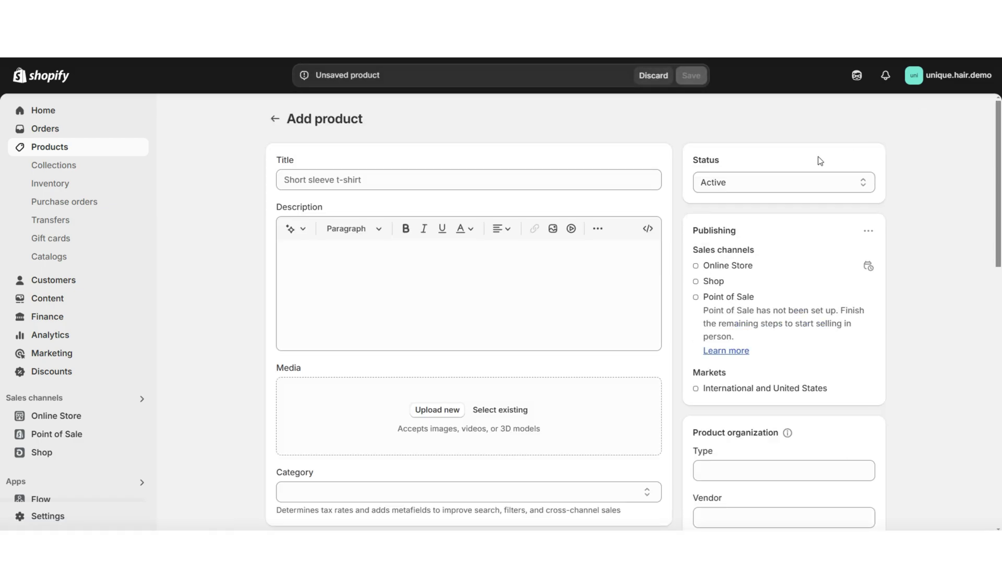
{"action": "scroll", "coordinate": [897, 397], "scroll_direction": "down", "scroll_amount": 1}
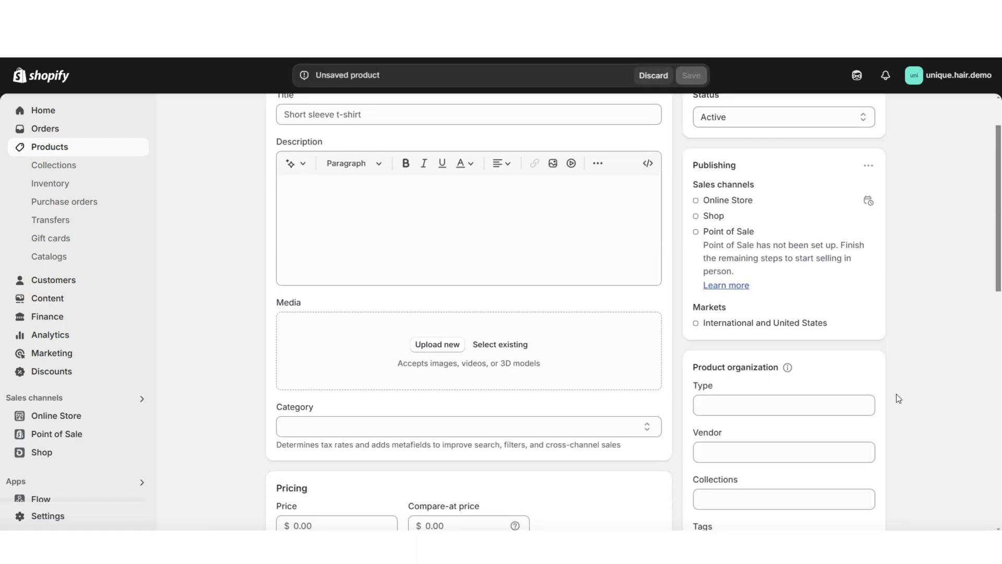
{"action": "scroll", "coordinate": [433, 158], "scroll_direction": "up", "scroll_amount": 1}
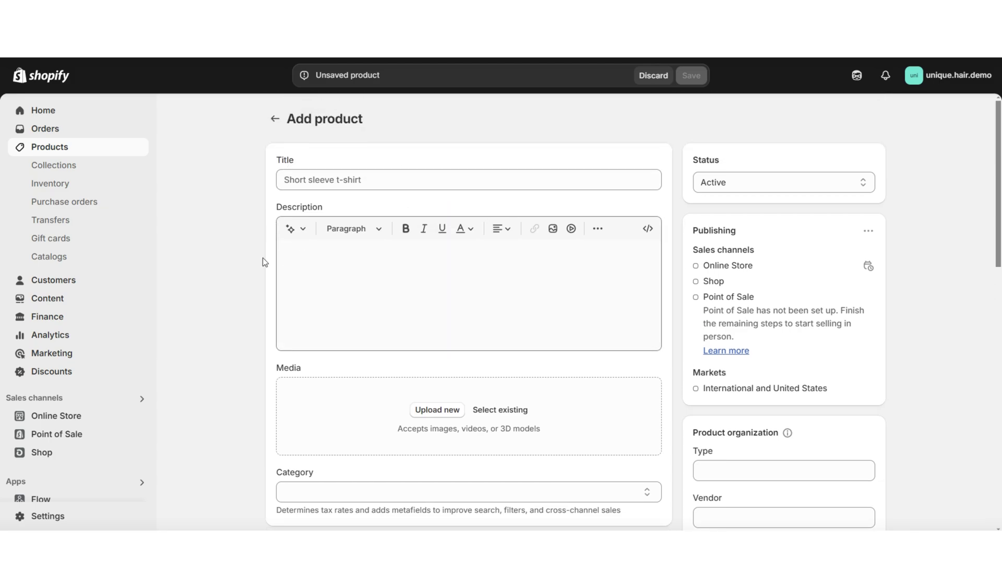
{"action": "scroll", "coordinate": [266, 250], "scroll_direction": "down", "scroll_amount": 3}
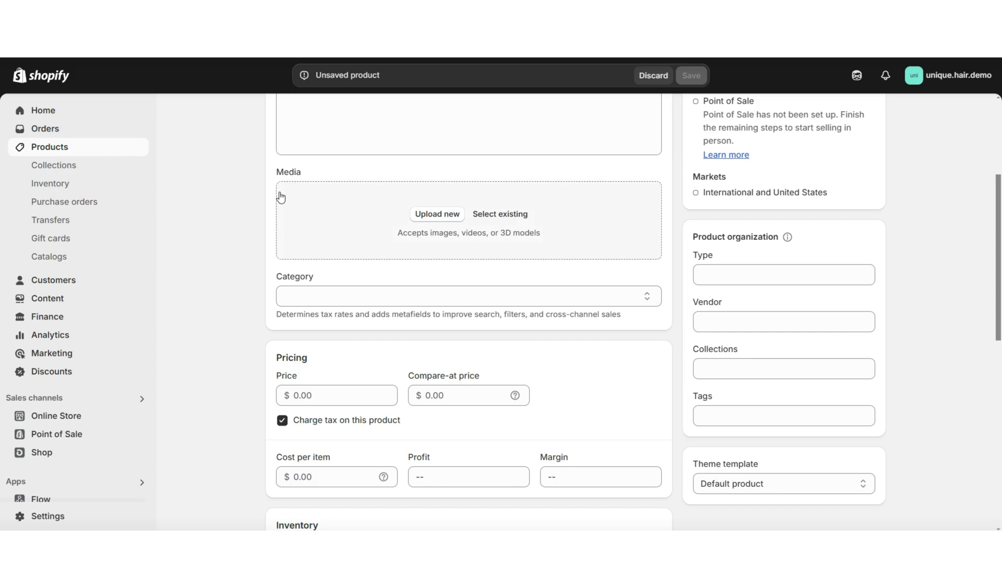
{"action": "scroll", "coordinate": [288, 194], "scroll_direction": "down", "scroll_amount": 2}
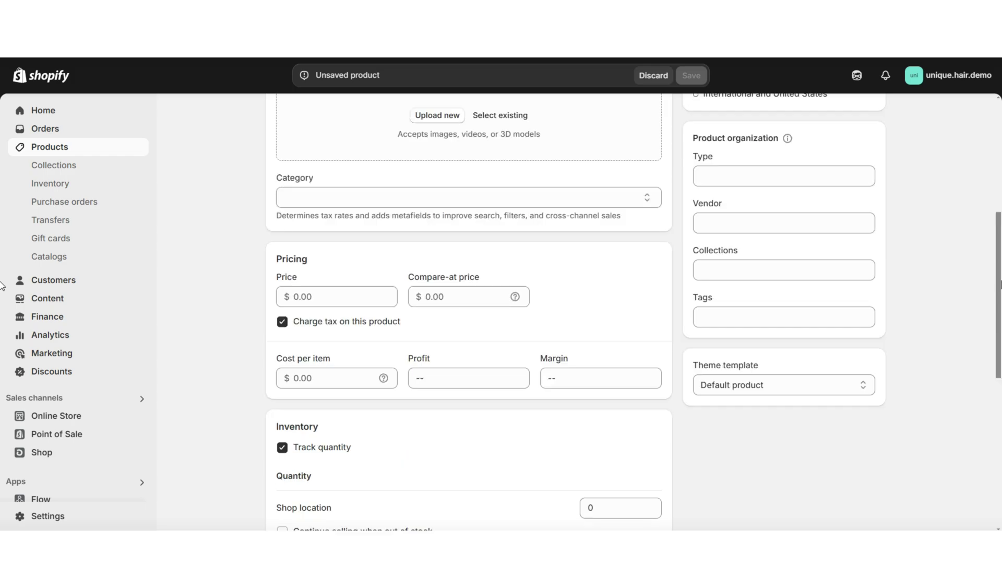
{"action": "left_click_drag", "start_coordinate": [1000, 284], "coordinate": [999, 309]}
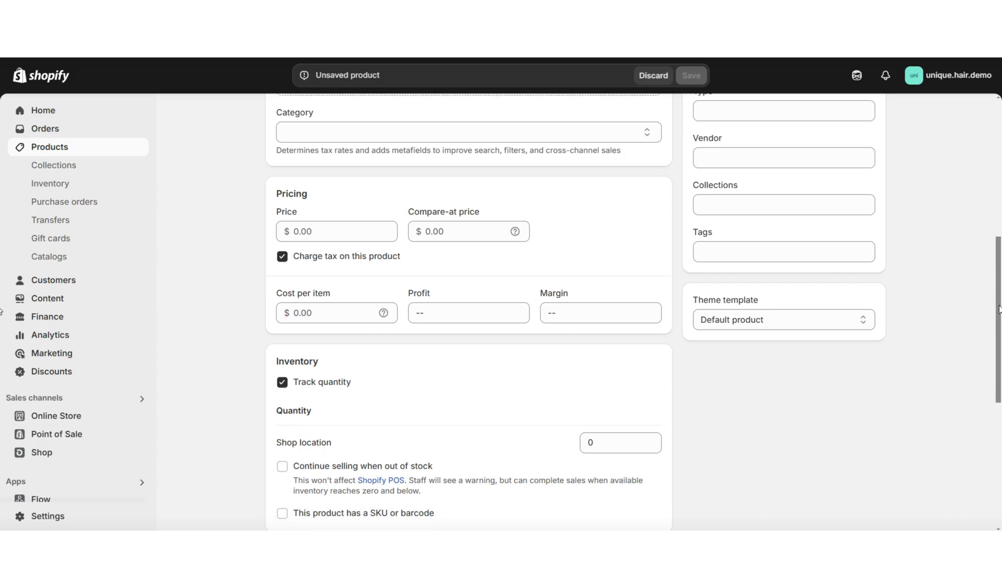
{"action": "scroll", "coordinate": [360, 313], "scroll_direction": "down", "scroll_amount": 5}
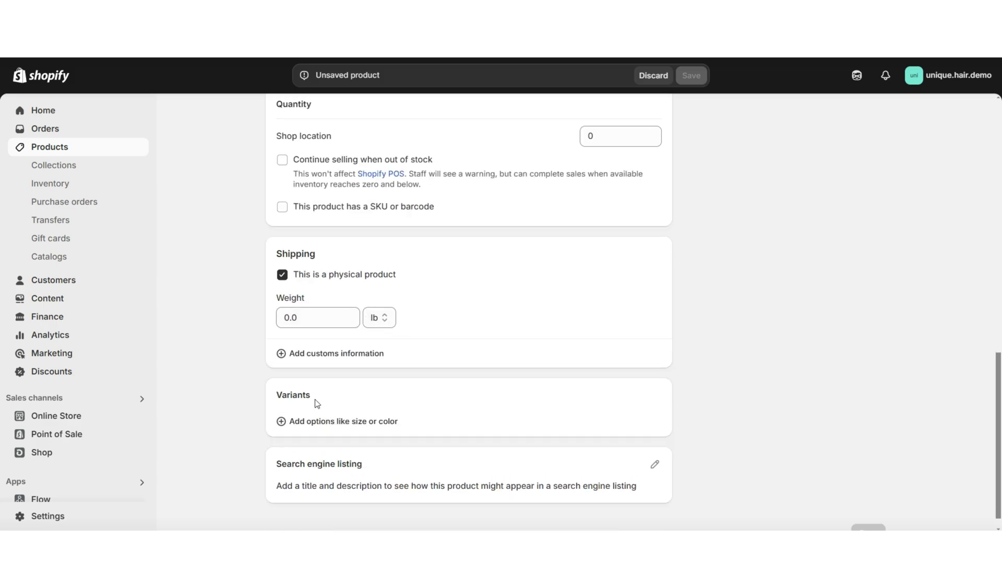
{"action": "left_click_drag", "start_coordinate": [998, 422], "coordinate": [997, 174]}
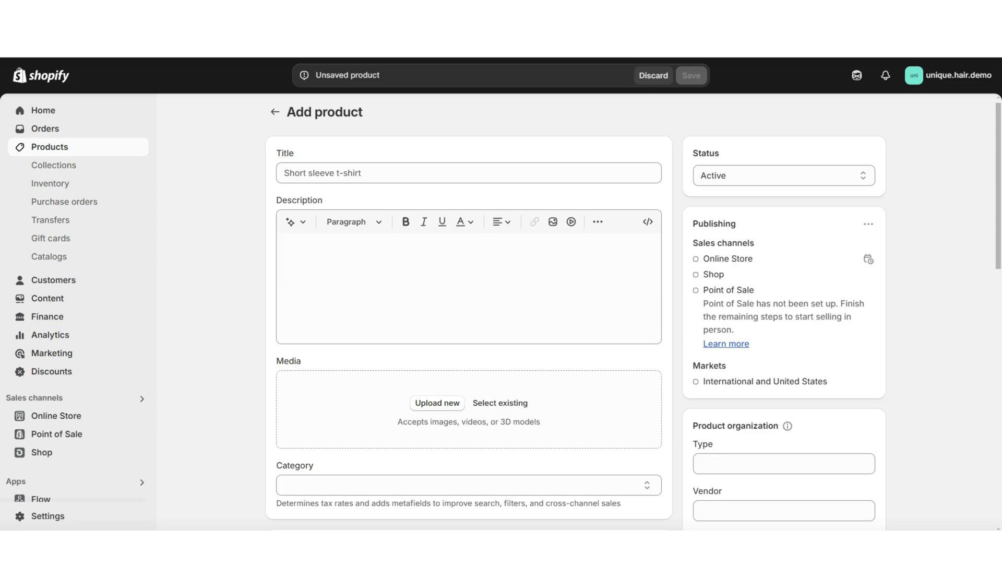
Step: Title the product '3 Pcs Hair Bundles | Brazilian Body Wave Virgin Human Hair'
{"action": "left_click", "coordinate": [427, 170]}
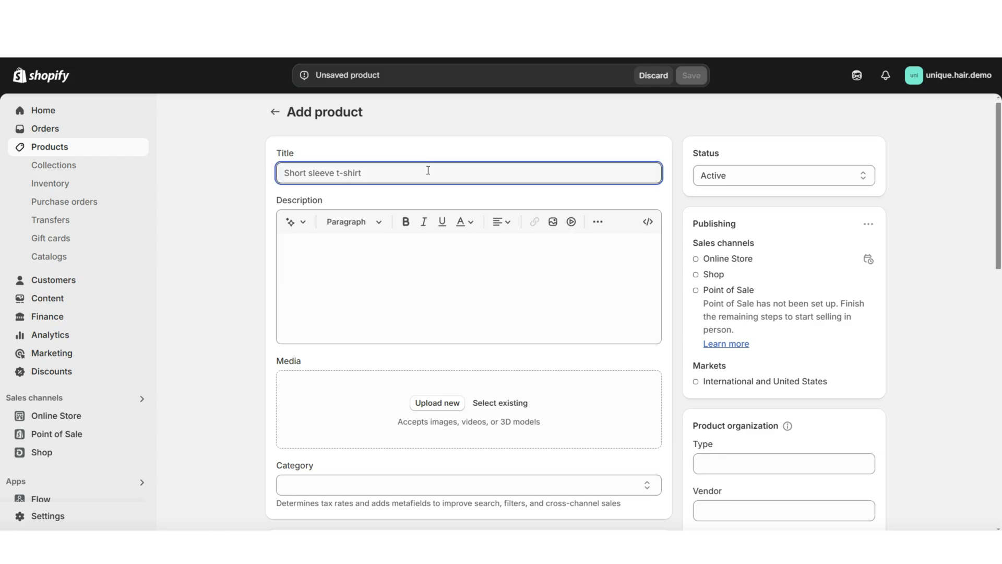
{"action": "type", "text": "3 Pcs Hair Bundles | Brazilian Body Wave Virgin Human Hair"}
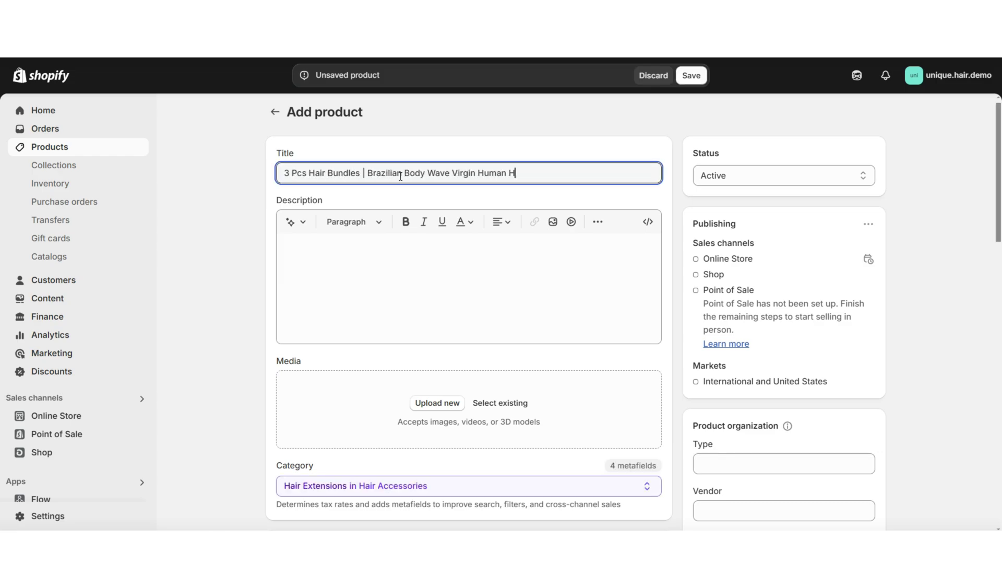
{"action": "scroll", "coordinate": [468, 313], "scroll_direction": "down", "scroll_amount": 1}
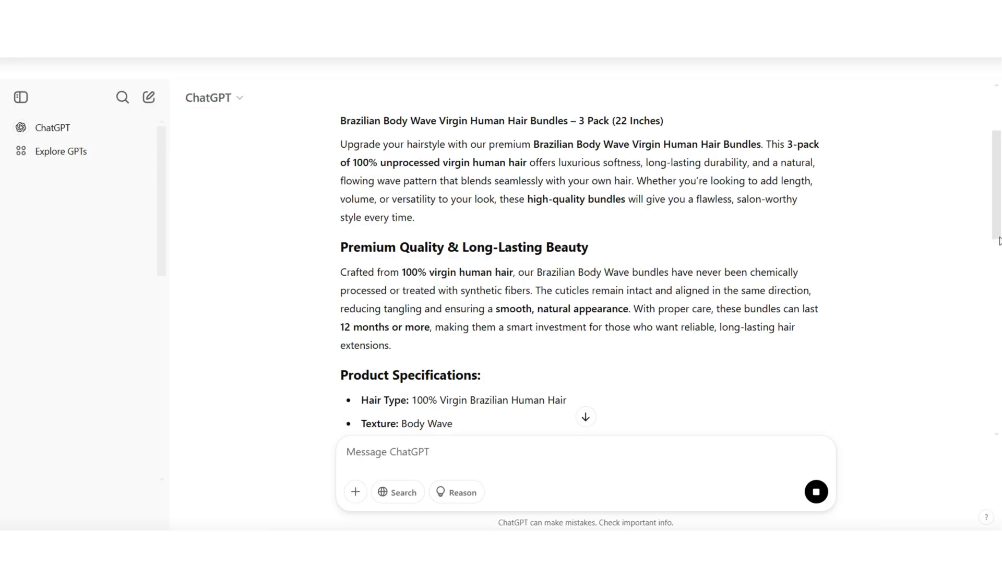
Step: Paste the ChatGPT bundle description into the Description editor and select its Key Features line
{"action": "scroll", "coordinate": [999, 240], "scroll_direction": "down", "scroll_amount": 1}
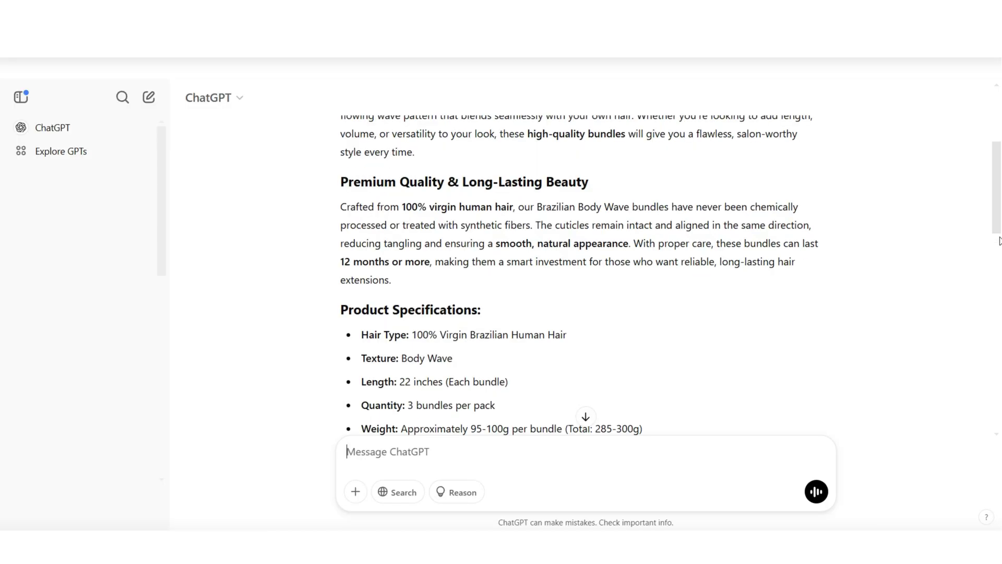
{"action": "scroll", "coordinate": [999, 240], "scroll_direction": "down", "scroll_amount": 5}
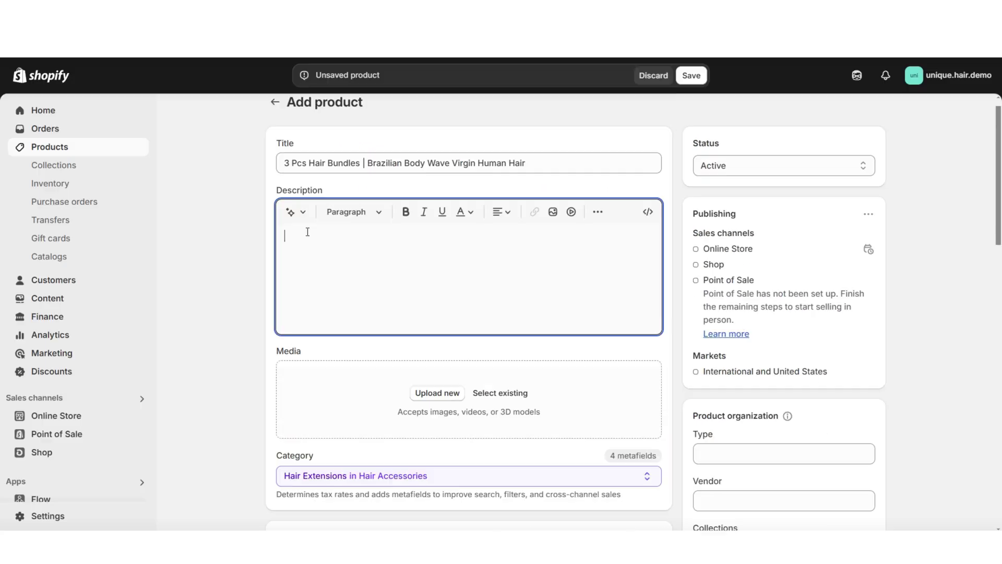
{"action": "right_click", "coordinate": [306, 213]}
{"action": "left_click", "coordinate": [347, 351]}
{"action": "left_click_drag", "start_coordinate": [655, 389], "coordinate": [656, 335]}
{"action": "left_click_drag", "start_coordinate": [284, 278], "coordinate": [351, 278]}
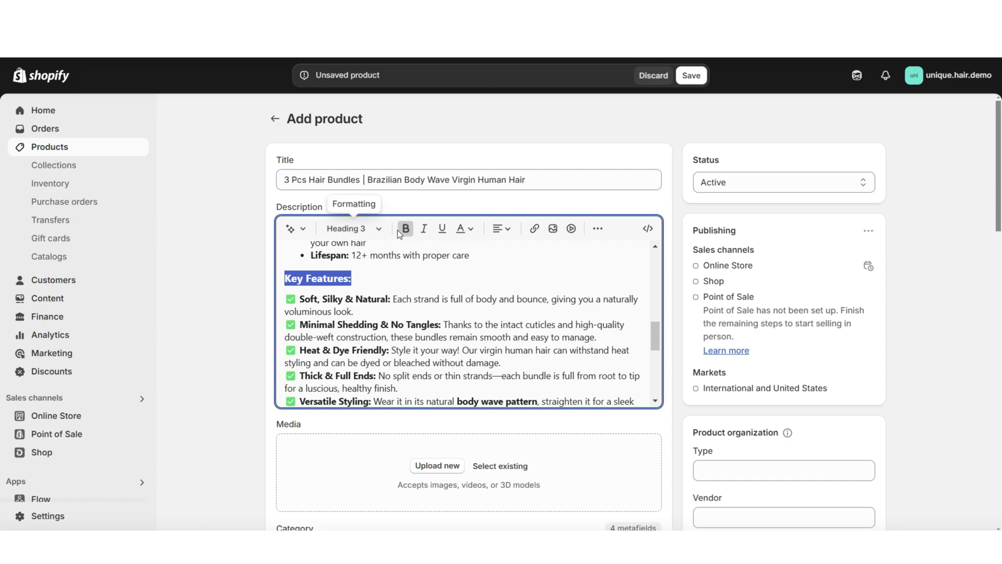
Step: Format the Key Features line as Heading 2
{"action": "left_click", "coordinate": [375, 228]}
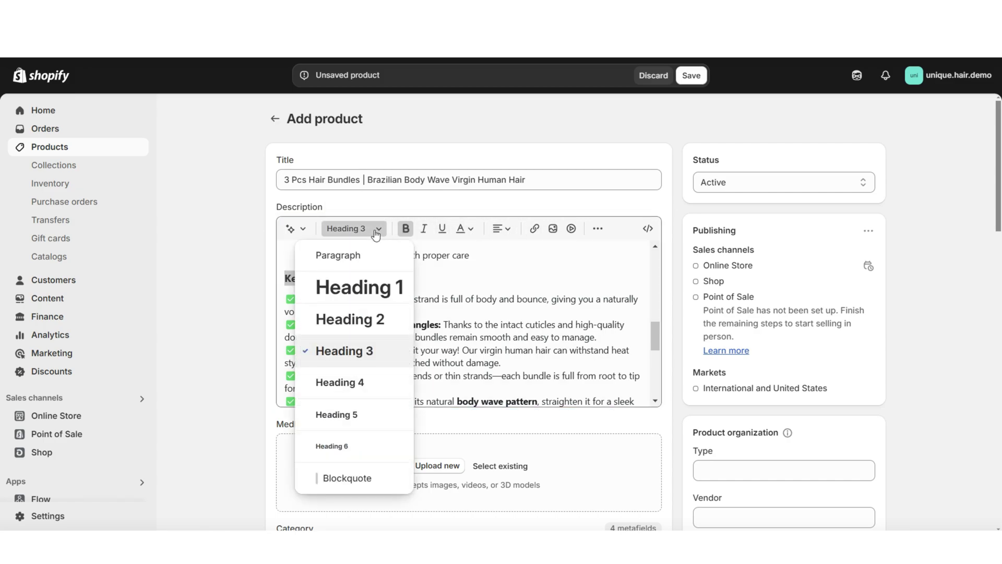
{"action": "left_click", "coordinate": [369, 323]}
{"action": "left_click", "coordinate": [454, 281]}
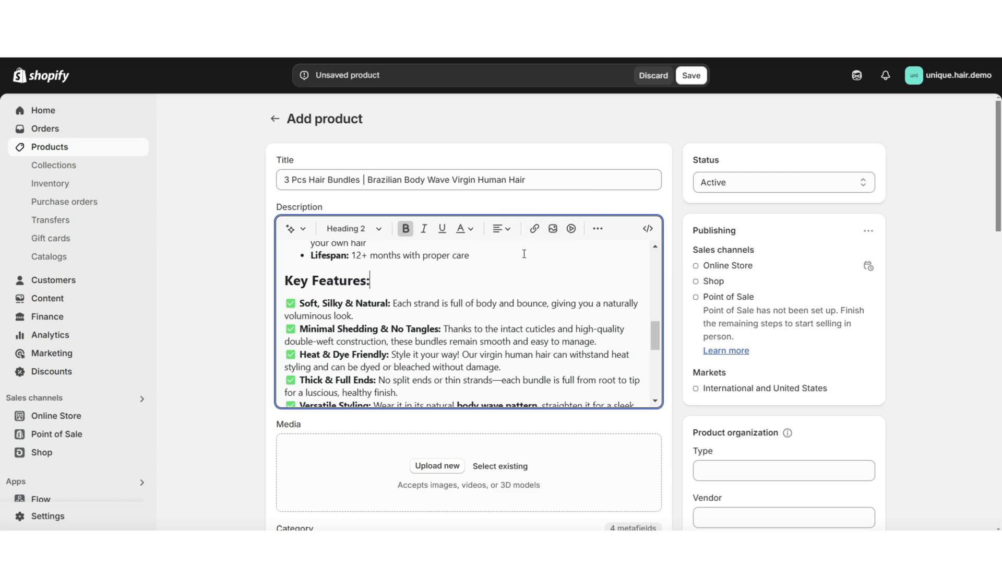
Step: Insert the photo of two models into the product description
{"action": "scroll", "coordinate": [522, 266], "scroll_direction": "up", "scroll_amount": 3}
{"action": "left_click", "coordinate": [554, 230]}
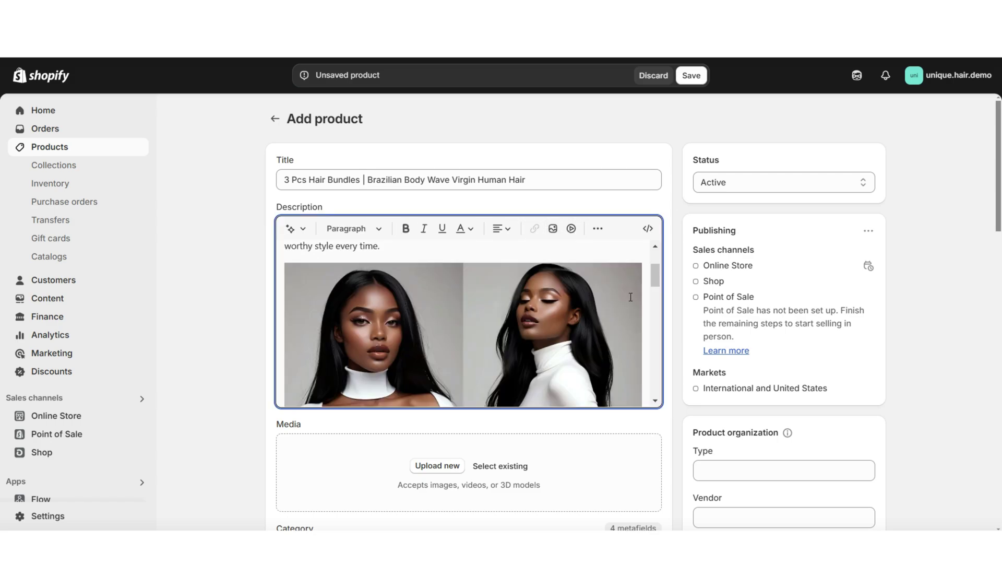
{"action": "scroll", "coordinate": [654, 273], "scroll_direction": "down", "scroll_amount": 2}
{"action": "scroll", "coordinate": [653, 277], "scroll_direction": "down", "scroll_amount": 3}
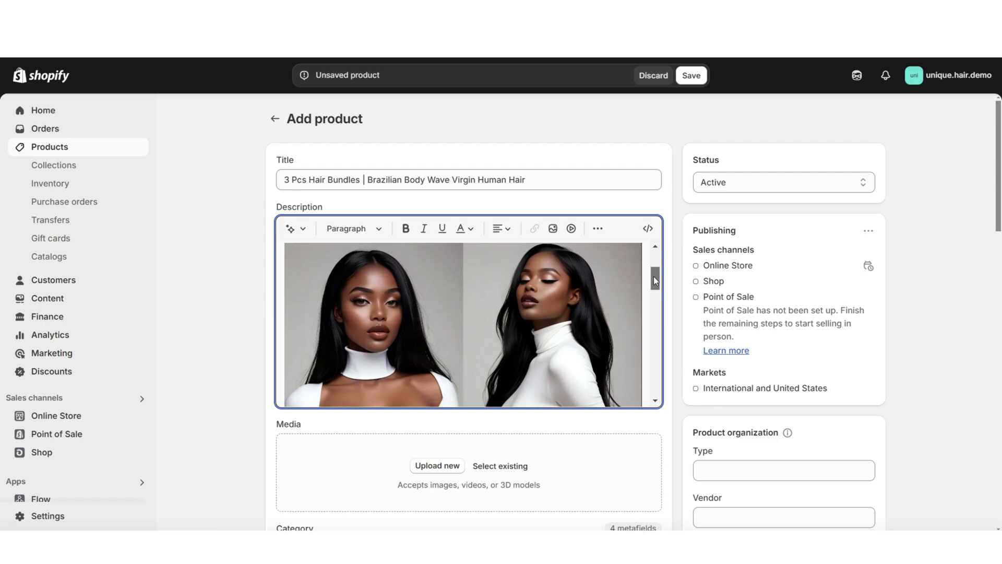
{"action": "scroll", "coordinate": [243, 186], "scroll_direction": "down", "scroll_amount": 5}
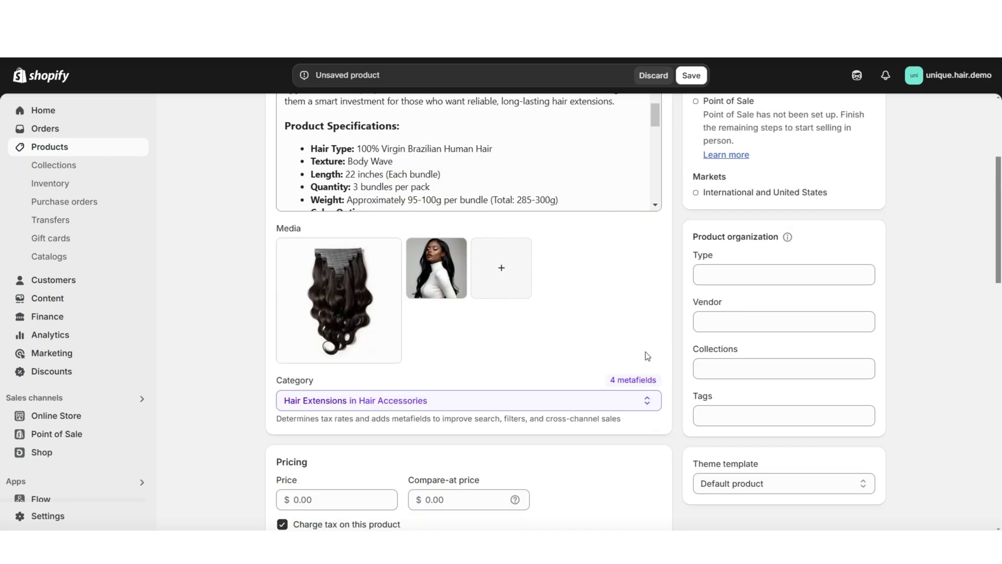
Step: Scroll past the uploaded media down to the Pricing section
{"action": "scroll", "coordinate": [679, 307], "scroll_direction": "down", "scroll_amount": 3}
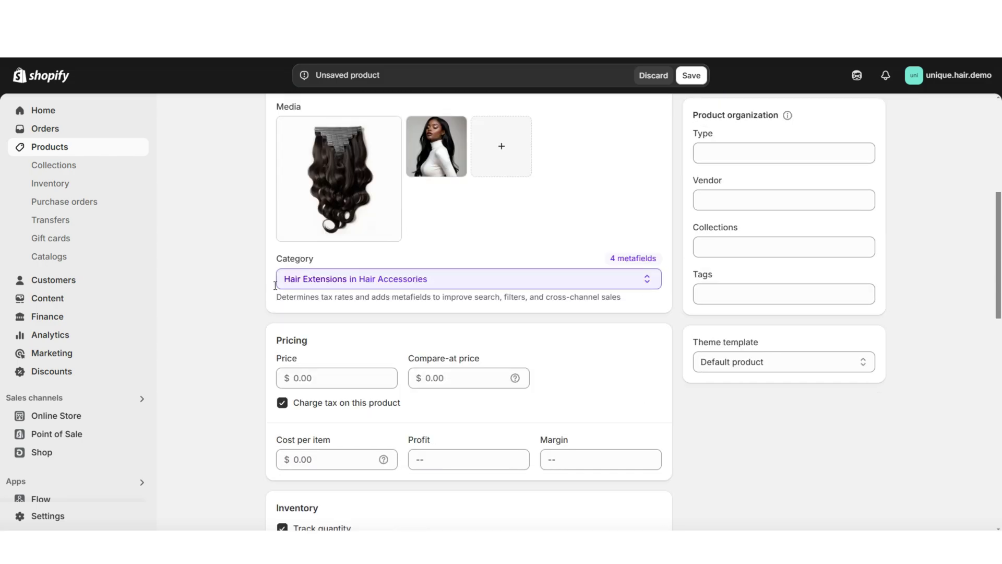
{"action": "scroll", "coordinate": [222, 277], "scroll_direction": "down", "scroll_amount": 3}
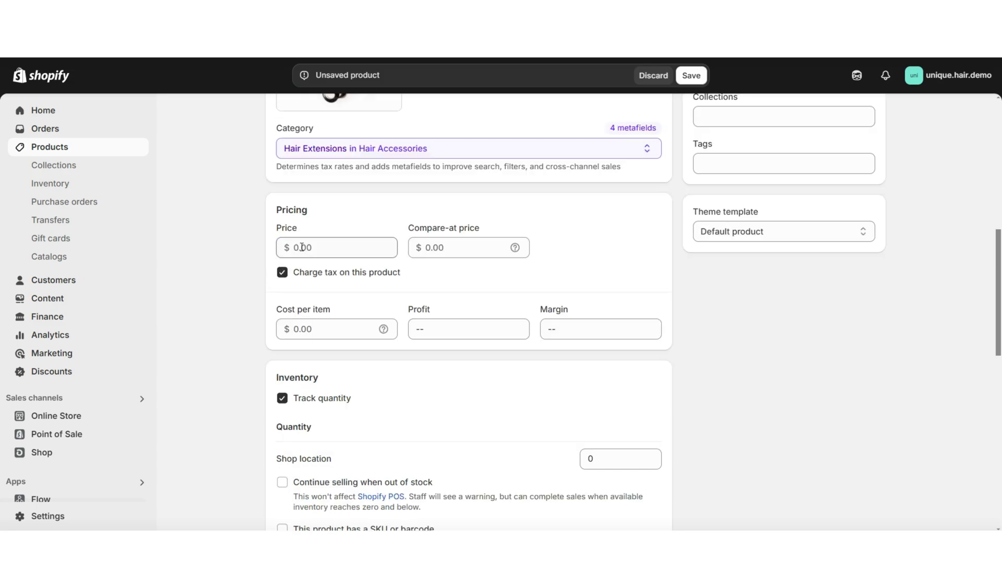
Step: Enter the product price of $19.99
{"action": "left_click", "coordinate": [319, 247]}
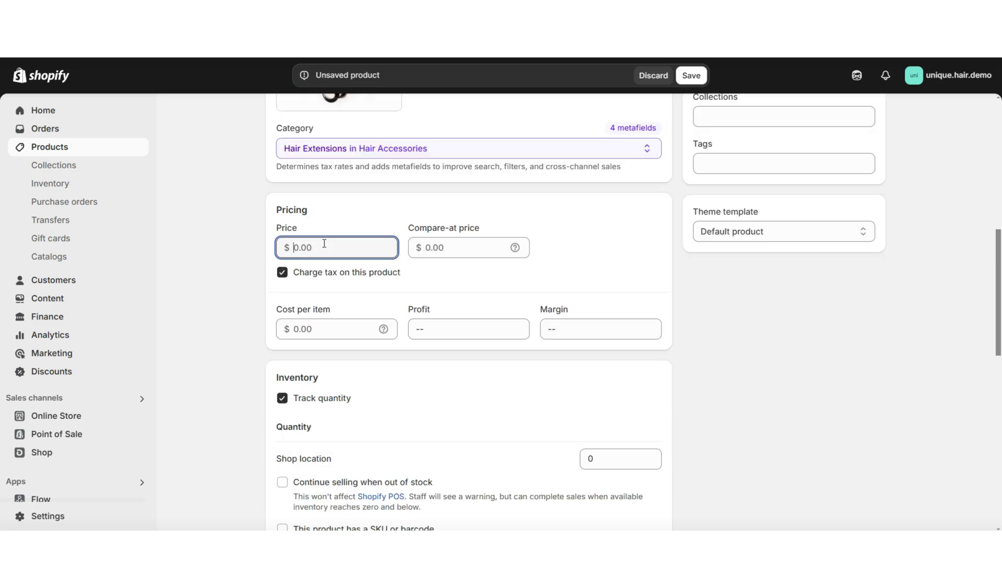
{"action": "type", "text": "19.99"}
{"action": "scroll", "coordinate": [324, 243], "scroll_direction": "down", "scroll_amount": 5}
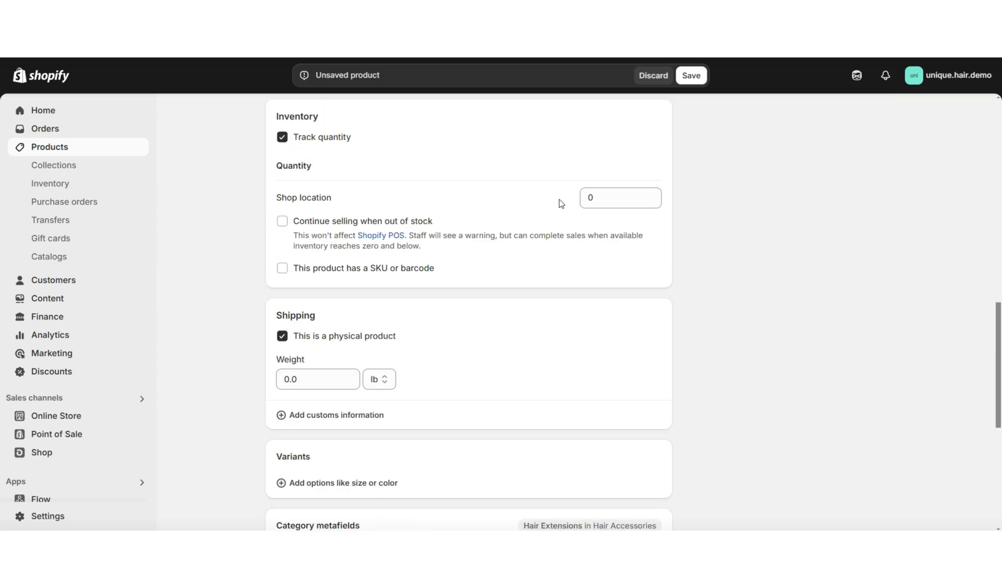
Step: Set the Shop location inventory quantity to 1000
{"action": "left_click", "coordinate": [590, 199]}
{"action": "double_click", "coordinate": [597, 204]}
{"action": "type", "text": "1"}
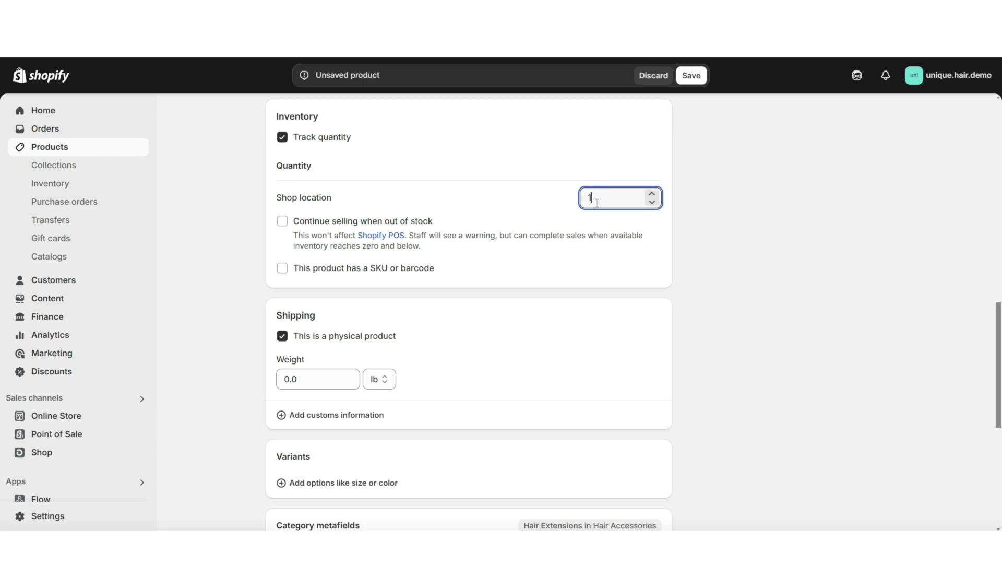
{"action": "type", "text": "000"}
{"action": "left_click", "coordinate": [531, 191]}
{"action": "scroll", "coordinate": [530, 260], "scroll_direction": "down", "scroll_amount": 3}
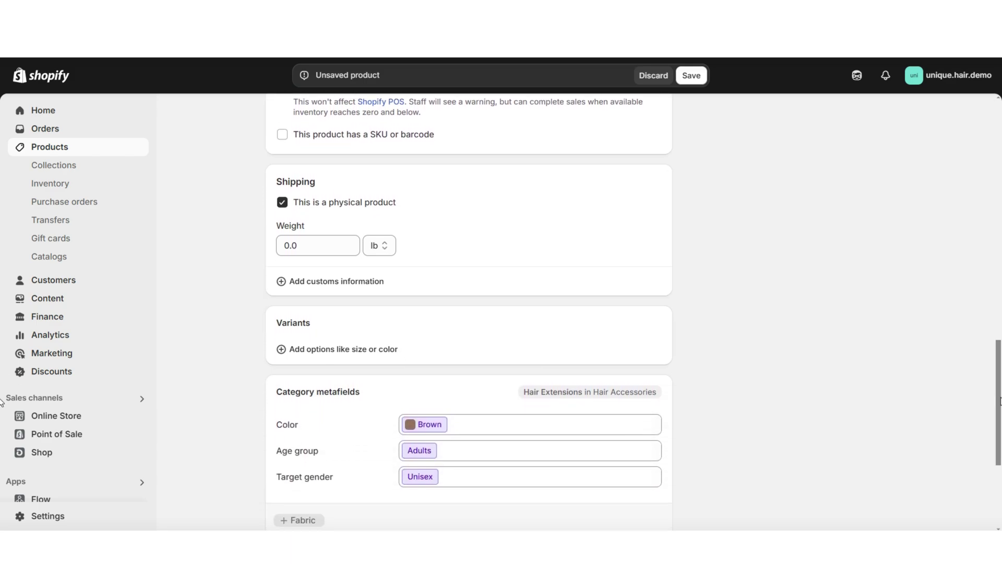
Step: Enter a shipping weight of 4.2, keeping the unit as lb
{"action": "scroll", "coordinate": [327, 172], "scroll_direction": "up", "scroll_amount": 1}
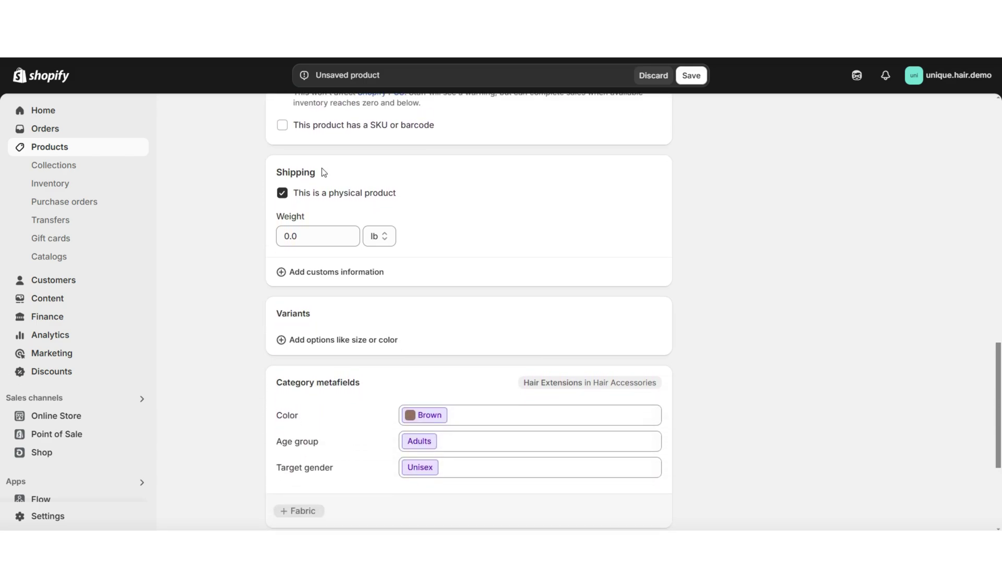
{"action": "left_click", "coordinate": [386, 240]}
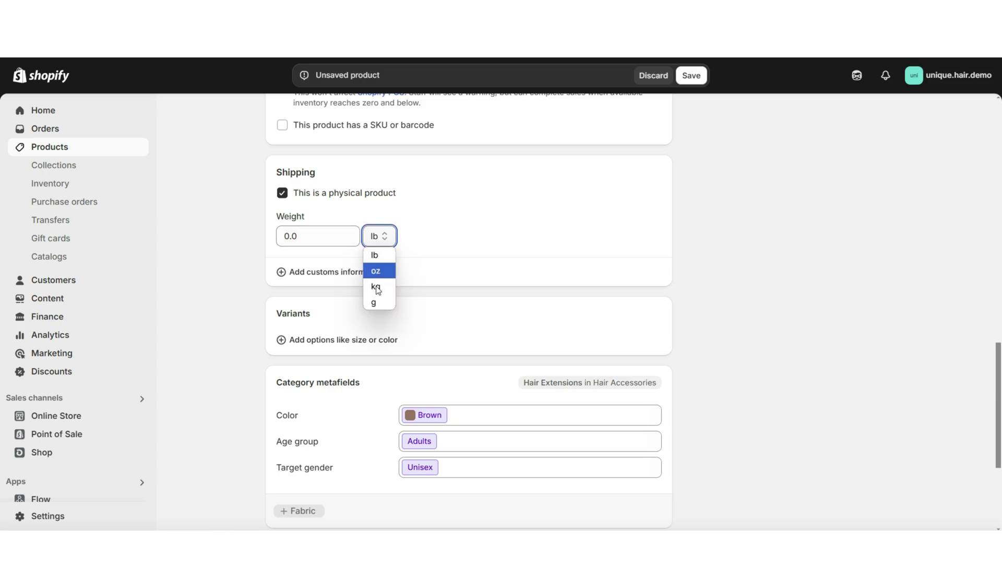
{"action": "left_click", "coordinate": [310, 238]}
{"action": "type", "text": "4."}
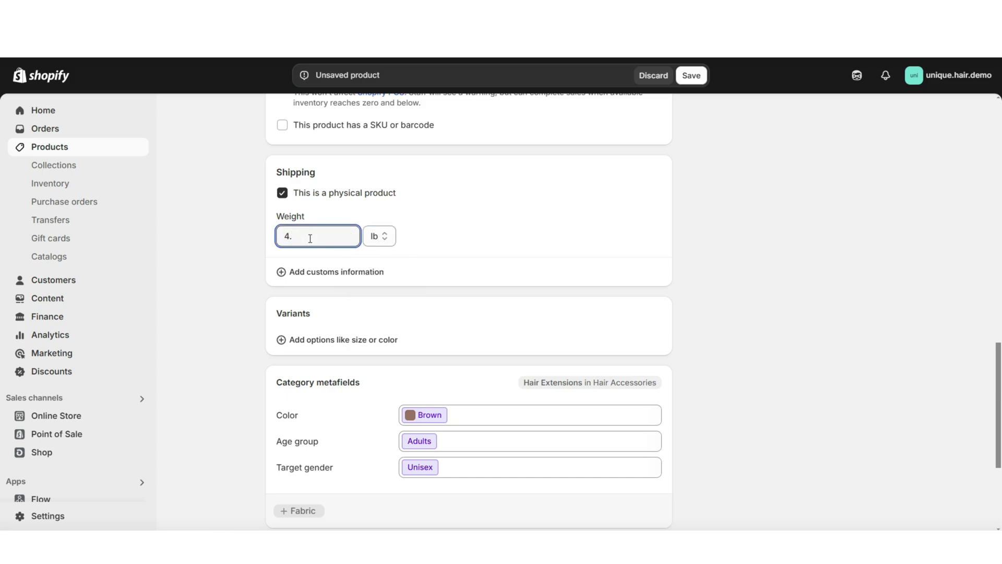
{"action": "type", "text": "2"}
{"action": "left_click", "coordinate": [235, 255]}
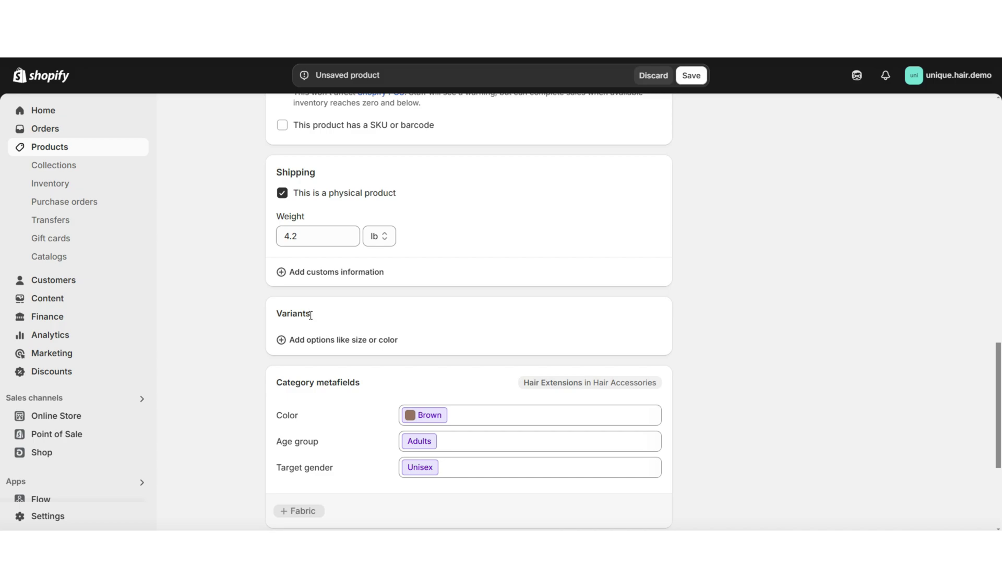
{"action": "left_click_drag", "start_coordinate": [993, 420], "coordinate": [991, 306]}
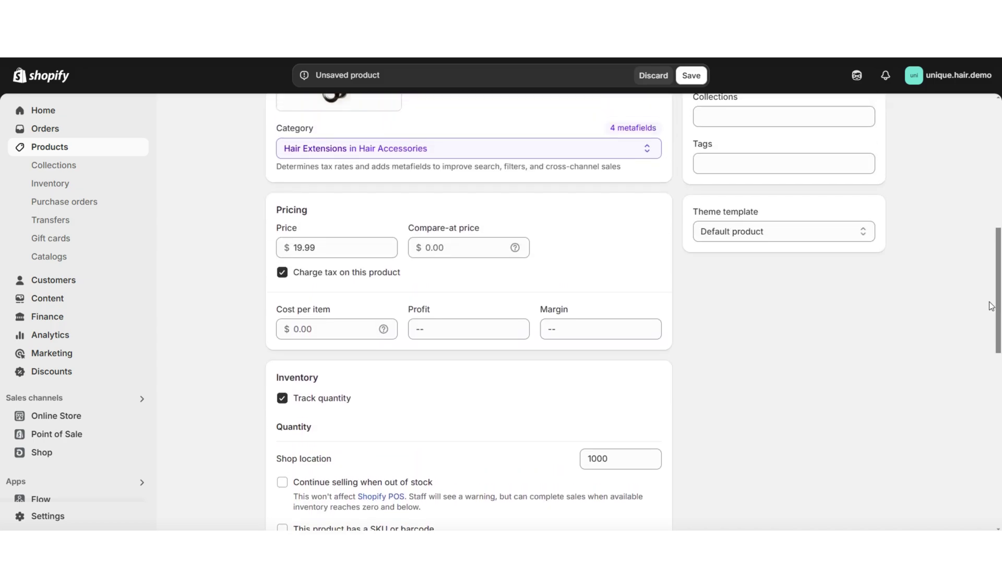
Step: Save the new hair bundles product
{"action": "scroll", "coordinate": [938, 260], "scroll_direction": "up", "scroll_amount": 4}
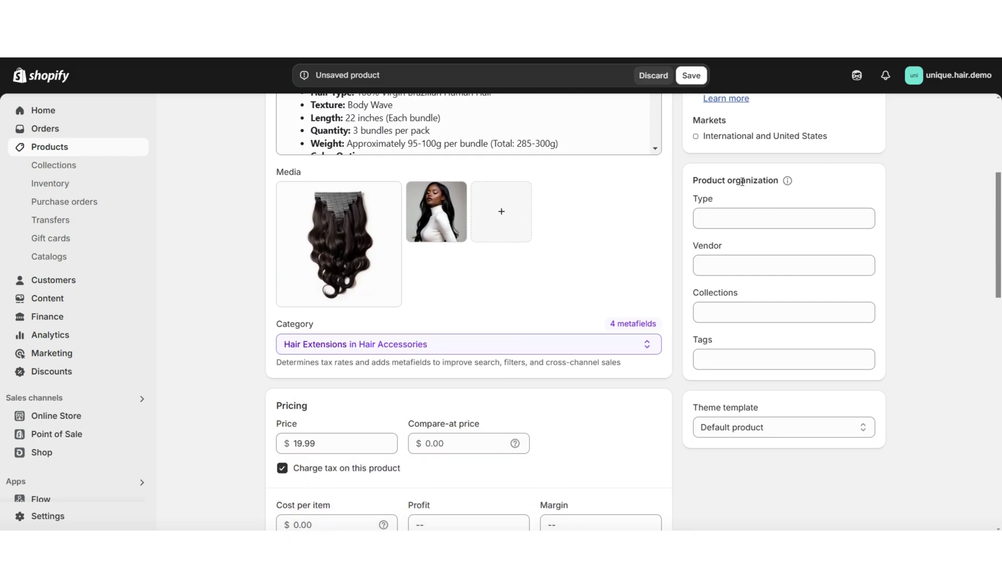
{"action": "scroll", "coordinate": [742, 181], "scroll_direction": "up", "scroll_amount": 5}
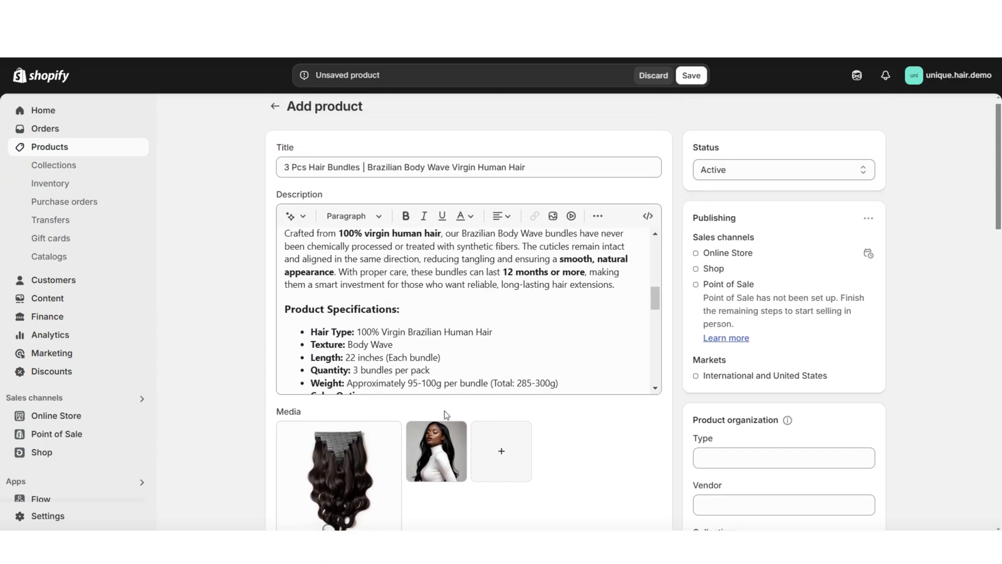
{"action": "left_click", "coordinate": [691, 76]}
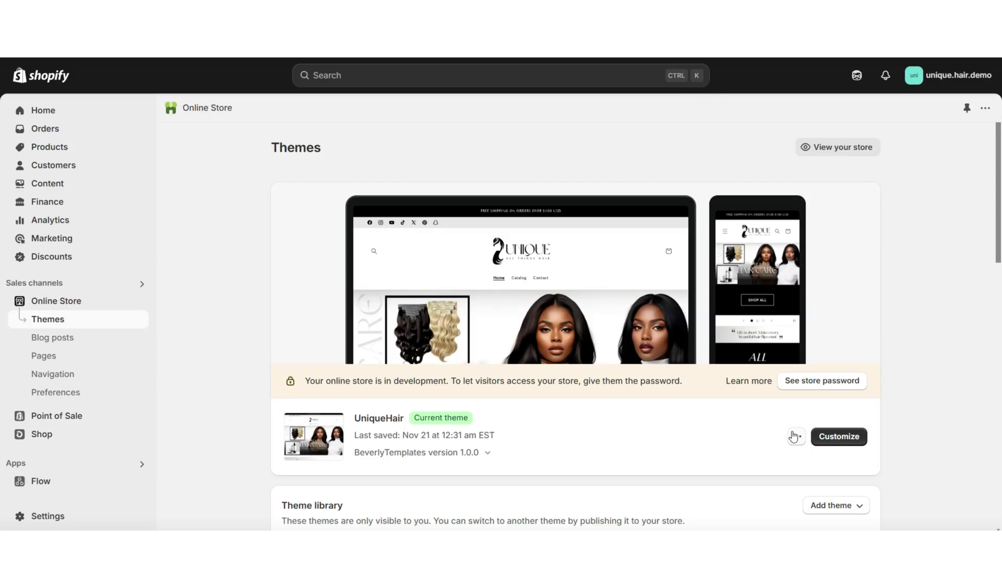
Step: Open the UniqueHair theme editor in fullscreen and find the bundle under Bestselling Bundles
{"action": "left_click", "coordinate": [823, 441]}
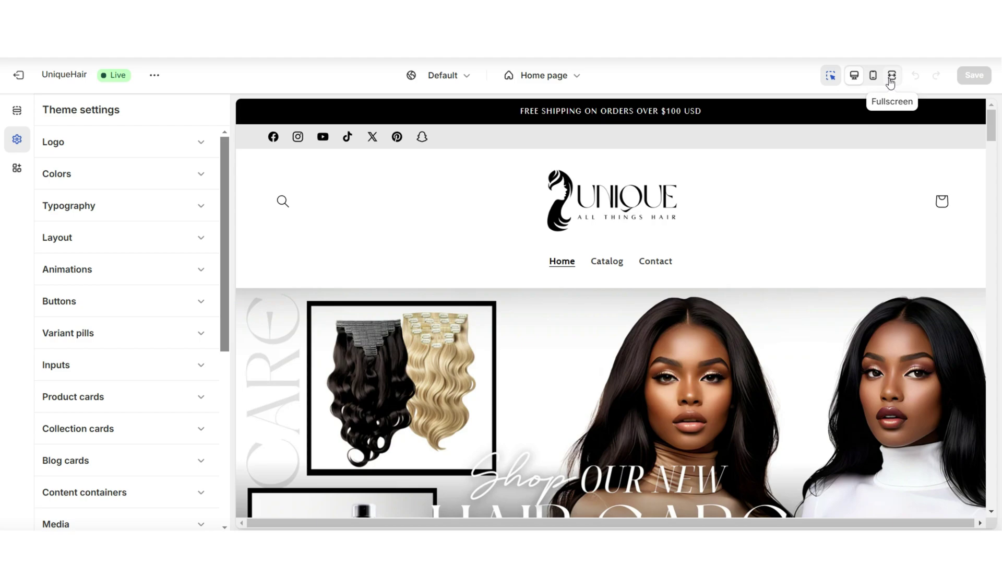
{"action": "left_click", "coordinate": [891, 77]}
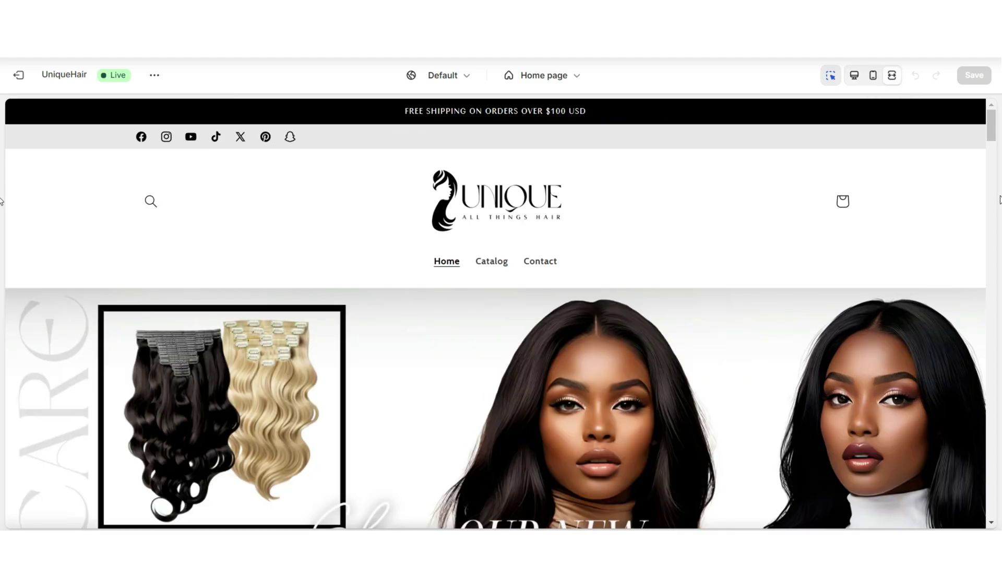
{"action": "scroll", "coordinate": [996, 209], "scroll_direction": "down", "scroll_amount": 3}
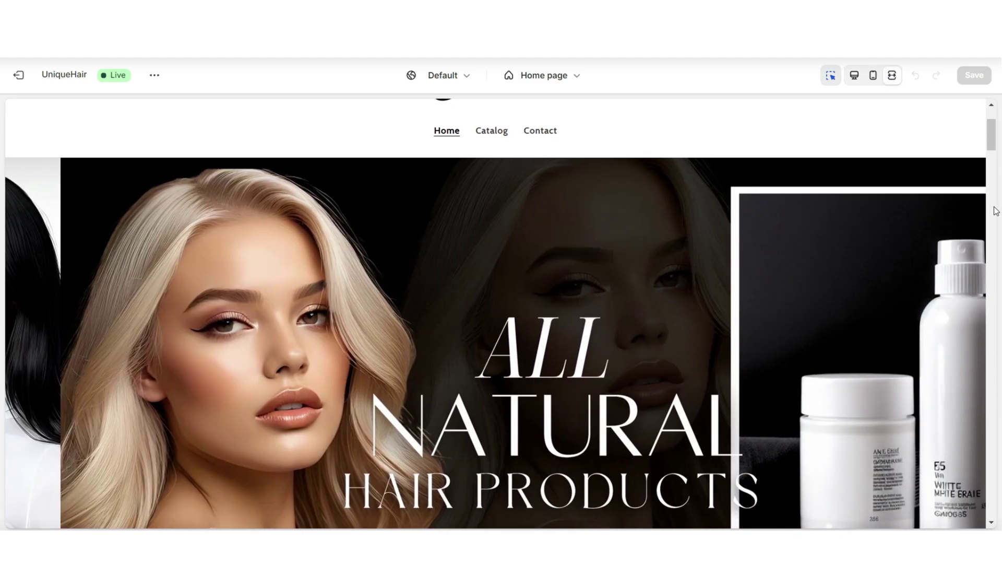
{"action": "scroll", "coordinate": [996, 211], "scroll_direction": "down", "scroll_amount": 8}
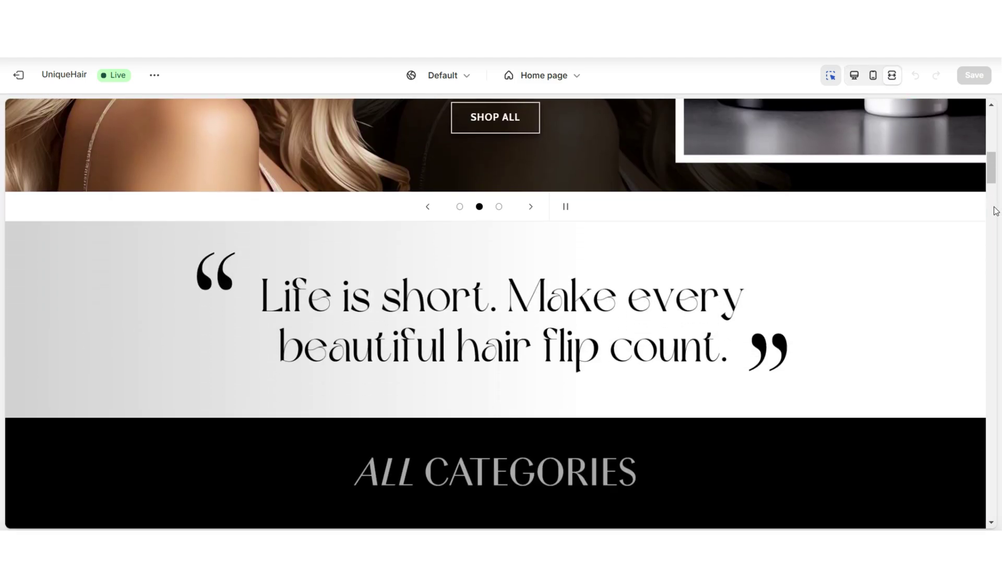
{"action": "scroll", "coordinate": [994, 301], "scroll_direction": "down", "scroll_amount": 10}
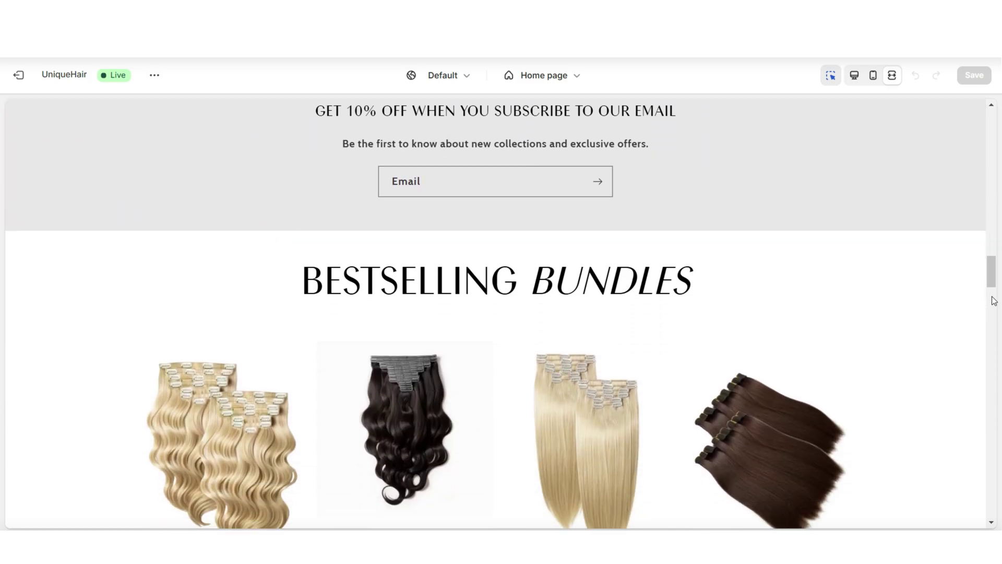
{"action": "scroll", "coordinate": [993, 301], "scroll_direction": "down", "scroll_amount": 3}
{"action": "scroll", "coordinate": [412, 263], "scroll_direction": "up", "scroll_amount": 1}
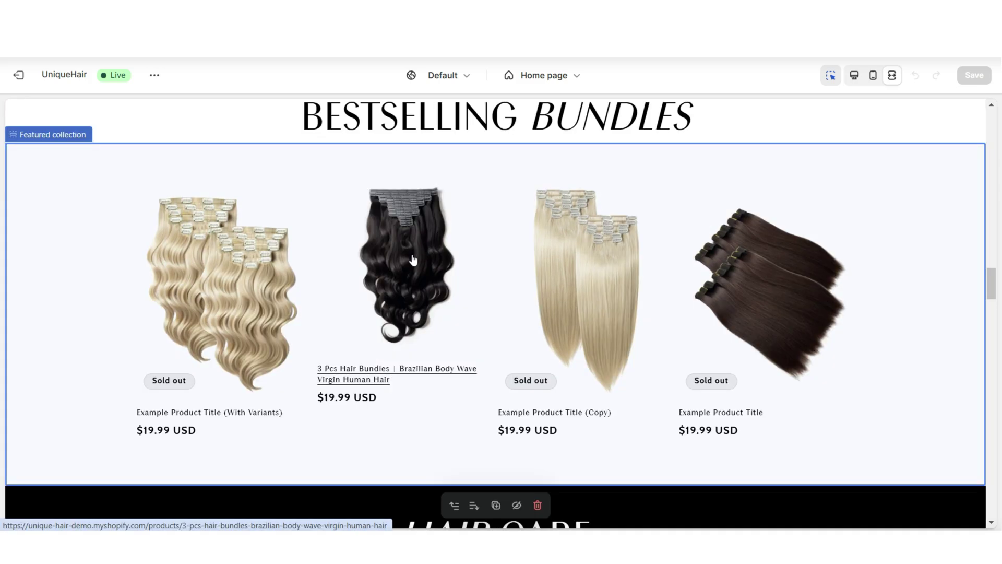
Step: Browse the Brazilian Body Wave product page, then go back to the store home page
{"action": "left_click", "coordinate": [412, 263]}
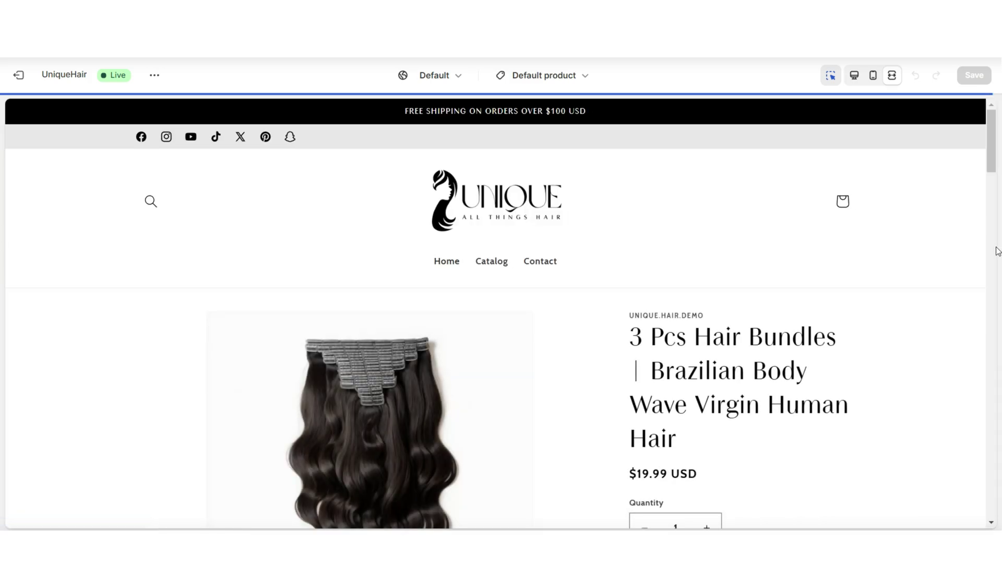
{"action": "scroll", "coordinate": [995, 255], "scroll_direction": "down", "scroll_amount": 5}
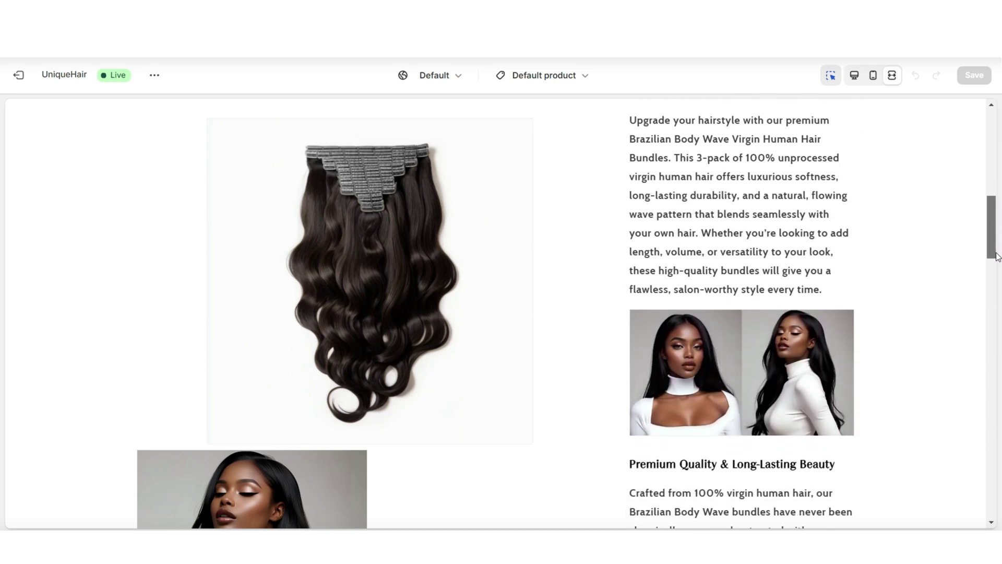
{"action": "scroll", "coordinate": [994, 369], "scroll_direction": "down", "scroll_amount": 6}
{"action": "left_click_drag", "start_coordinate": [995, 369], "coordinate": [992, 452]}
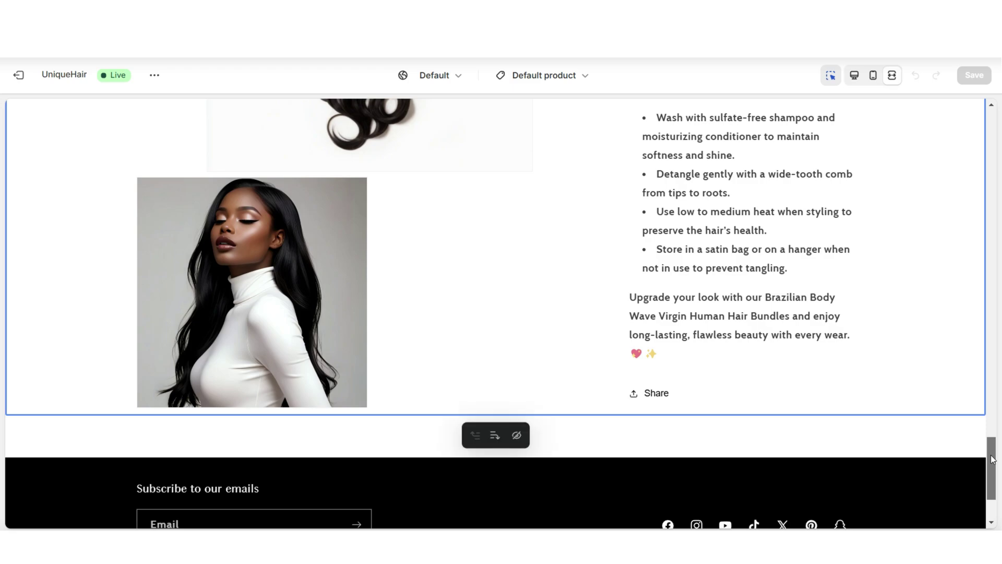
{"action": "scroll", "coordinate": [991, 448], "scroll_direction": "up", "scroll_amount": 6}
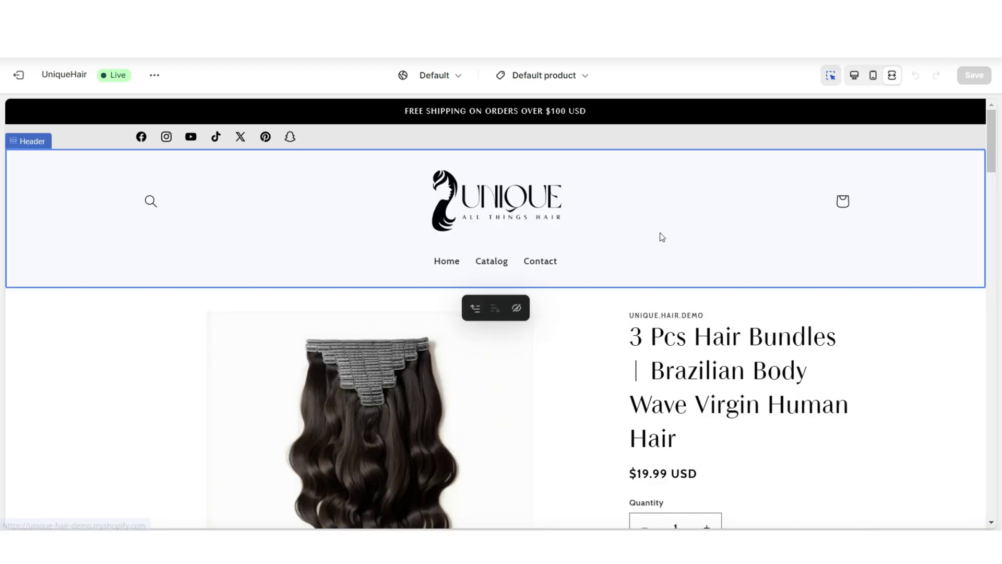
{"action": "left_click", "coordinate": [572, 217]}
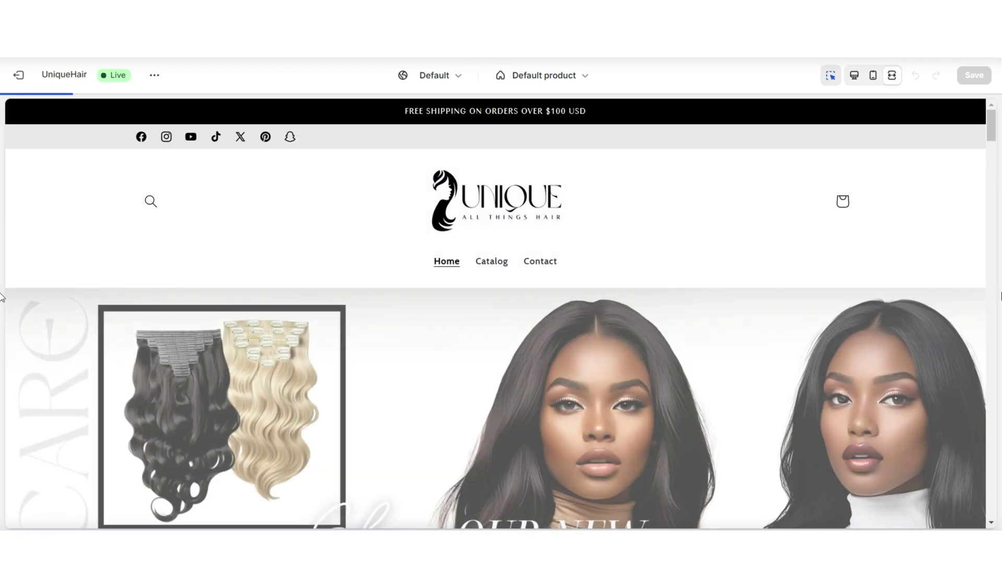
{"action": "scroll", "coordinate": [993, 308], "scroll_direction": "down", "scroll_amount": 3}
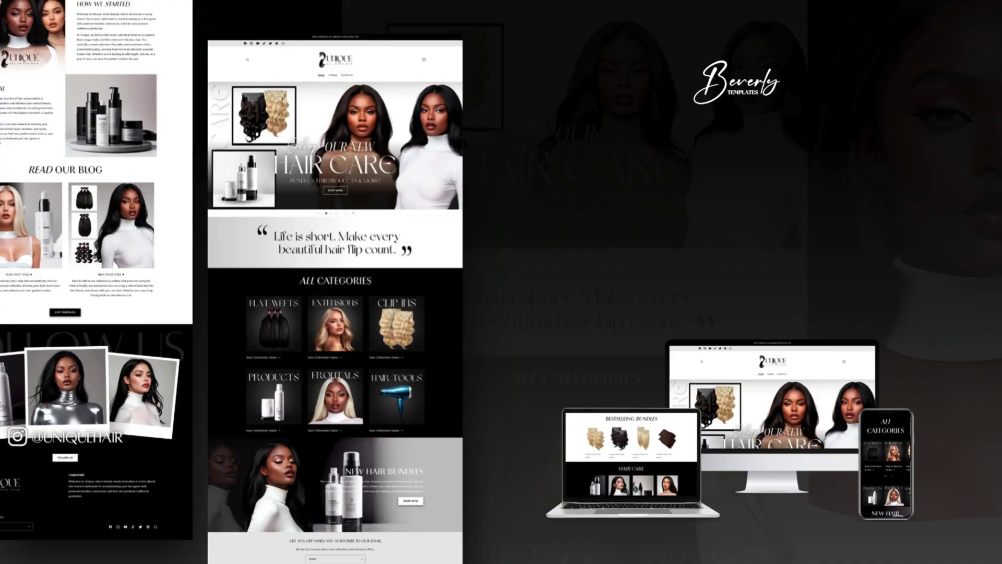
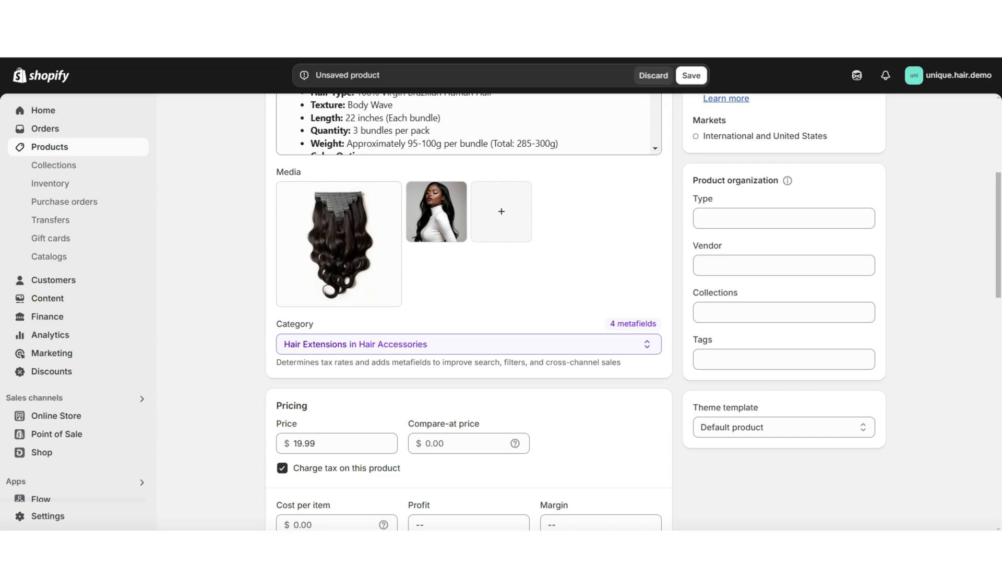
Step: Add the product to the Your Collections Name collection
{"action": "left_click", "coordinate": [747, 311]}
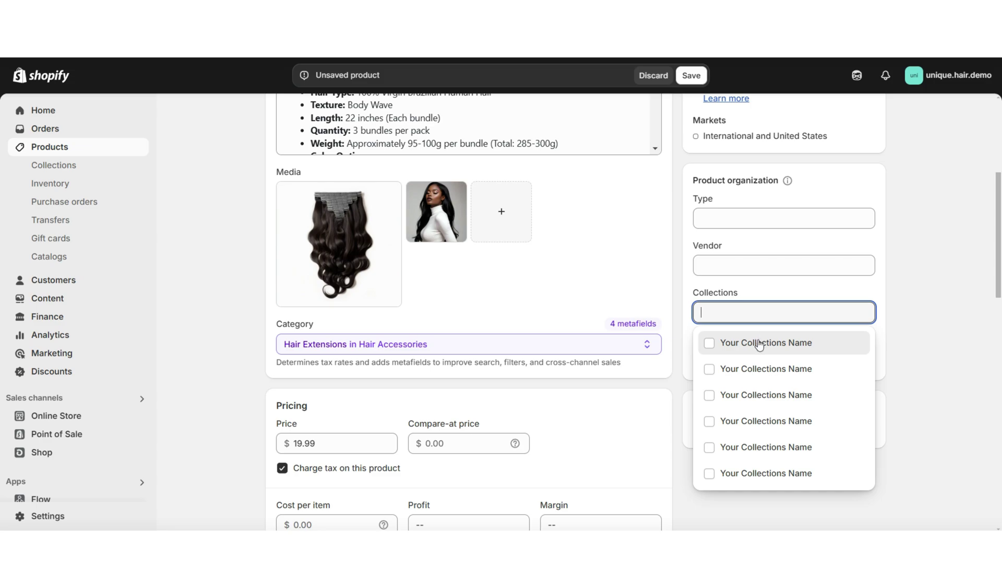
{"action": "left_click", "coordinate": [759, 343]}
{"action": "left_click", "coordinate": [756, 292]}
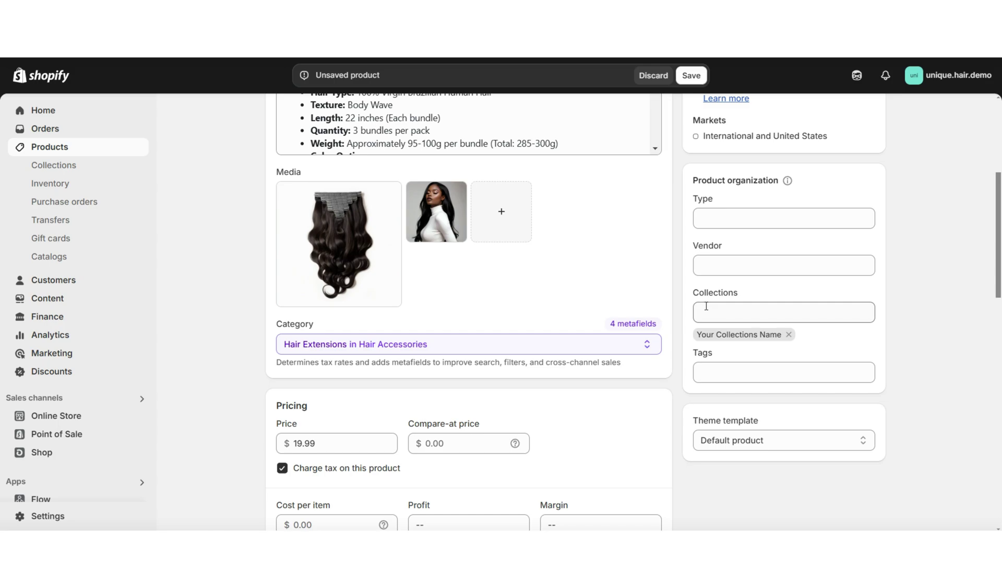
Step: Tag the product with hair extensions, hair bundles and clip in extensions
{"action": "left_click", "coordinate": [773, 373]}
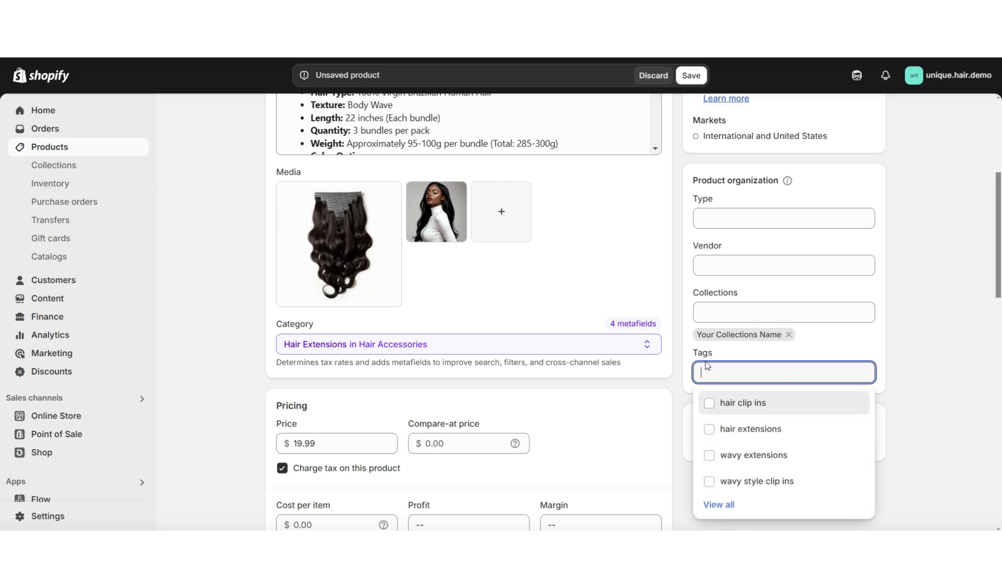
{"action": "left_click", "coordinate": [741, 428]}
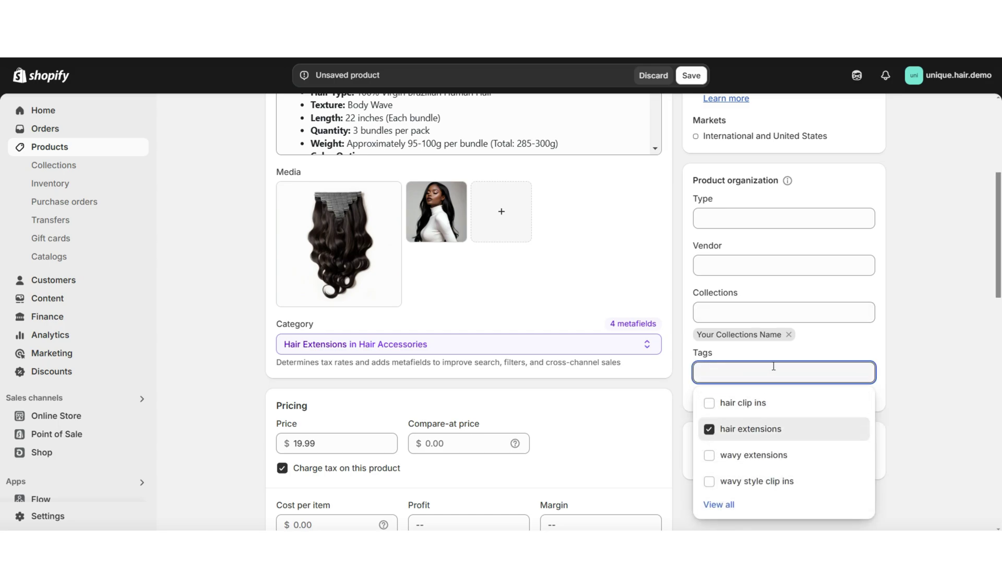
{"action": "type", "text": "hair bundles"}
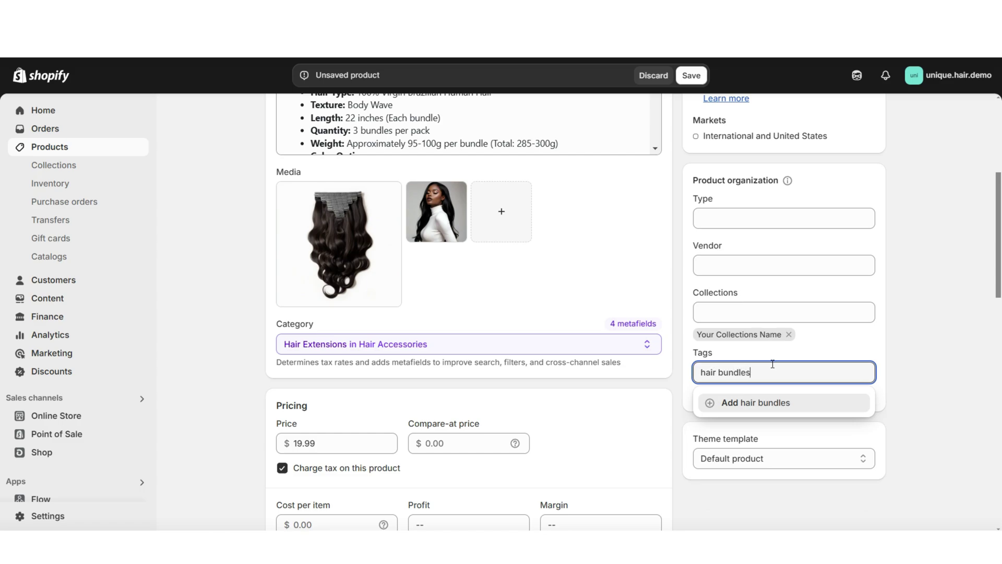
{"action": "key", "text": "Return"}
{"action": "type", "text": "clip in extensions"}
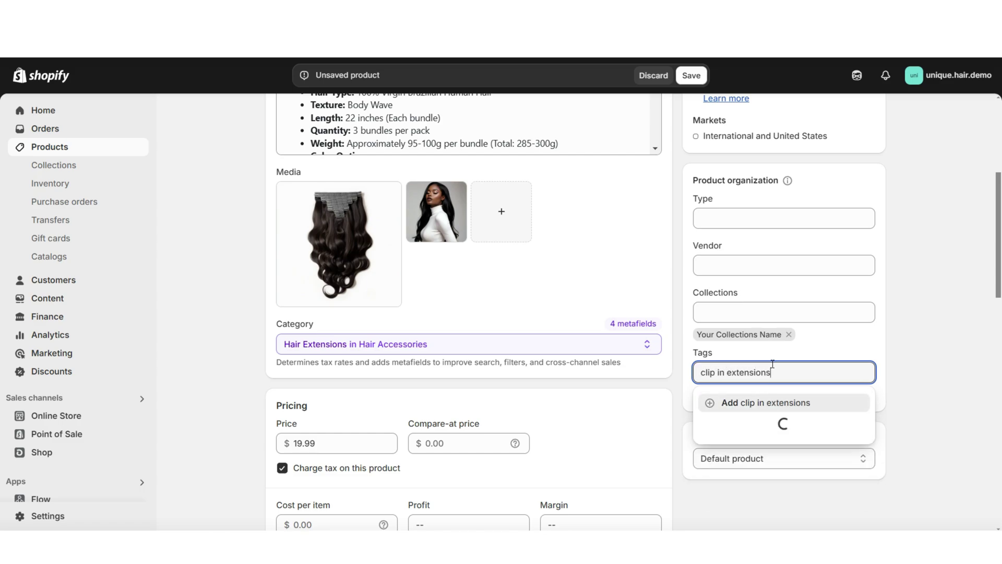
{"action": "key", "text": "Return"}
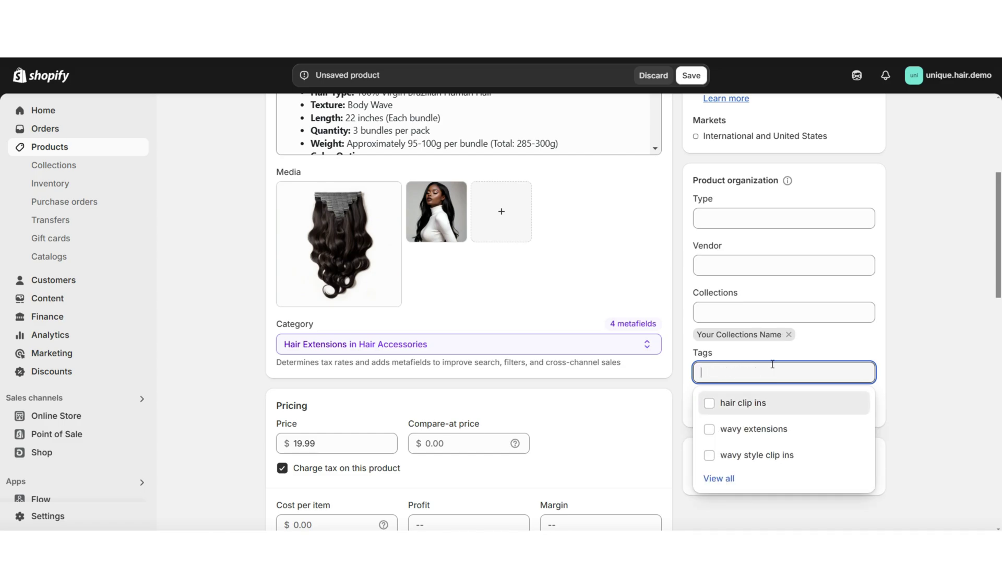
{"action": "left_click", "coordinate": [886, 363]}
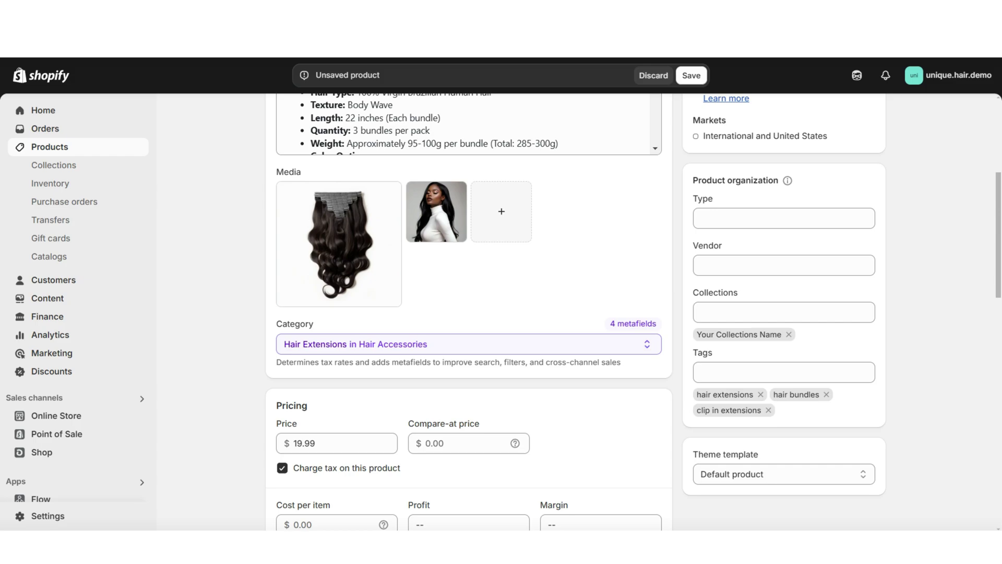
Step: Add a Color variant option to the product
{"action": "scroll", "coordinate": [999, 157], "scroll_direction": "up", "scroll_amount": 5}
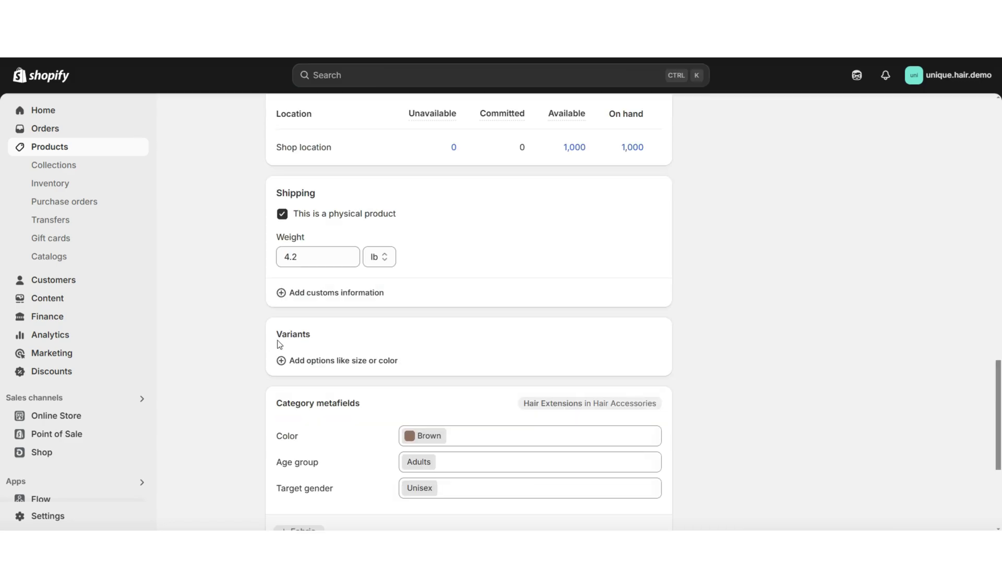
{"action": "scroll", "coordinate": [286, 337], "scroll_direction": "down", "scroll_amount": 3}
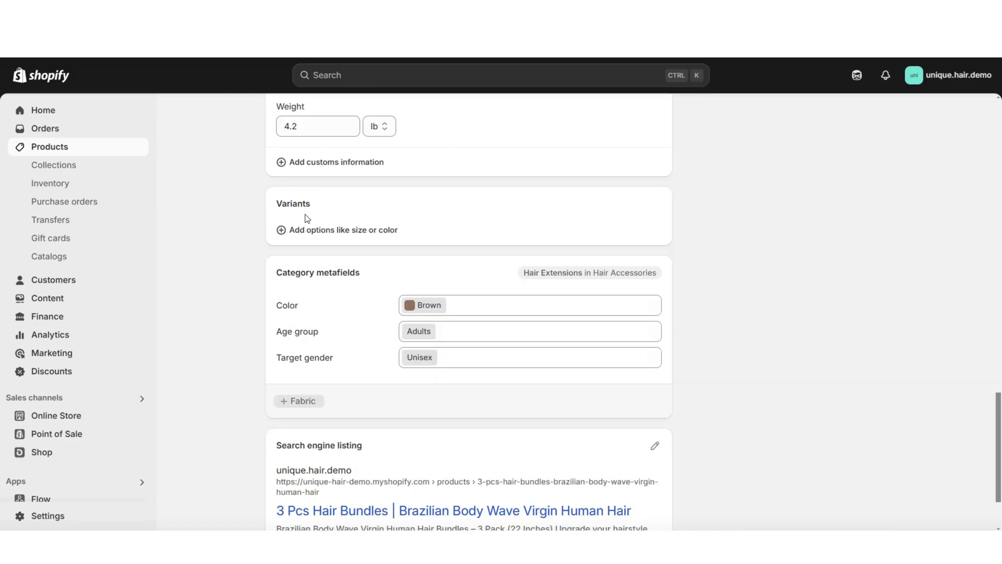
{"action": "left_click", "coordinate": [359, 234]}
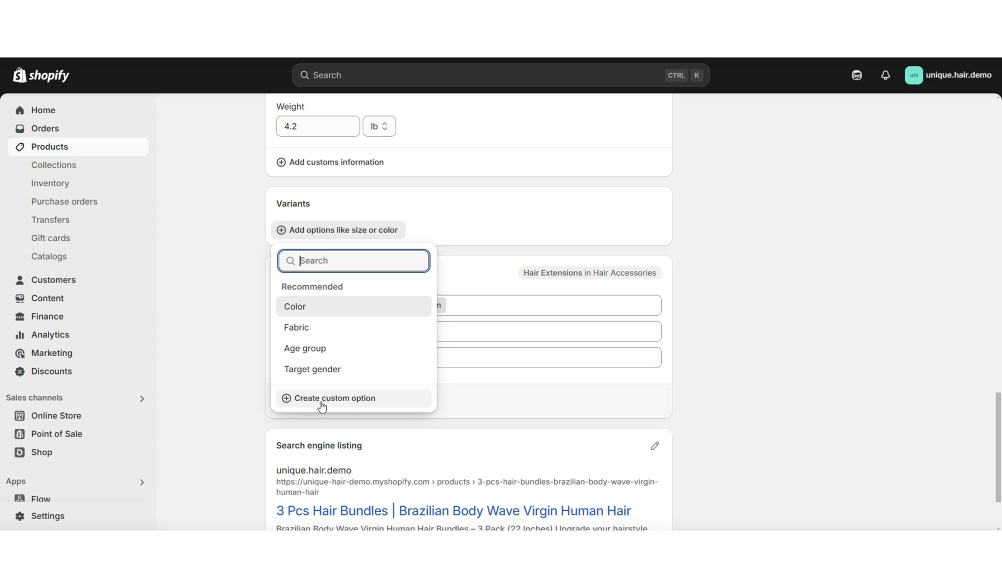
{"action": "left_click", "coordinate": [300, 311]}
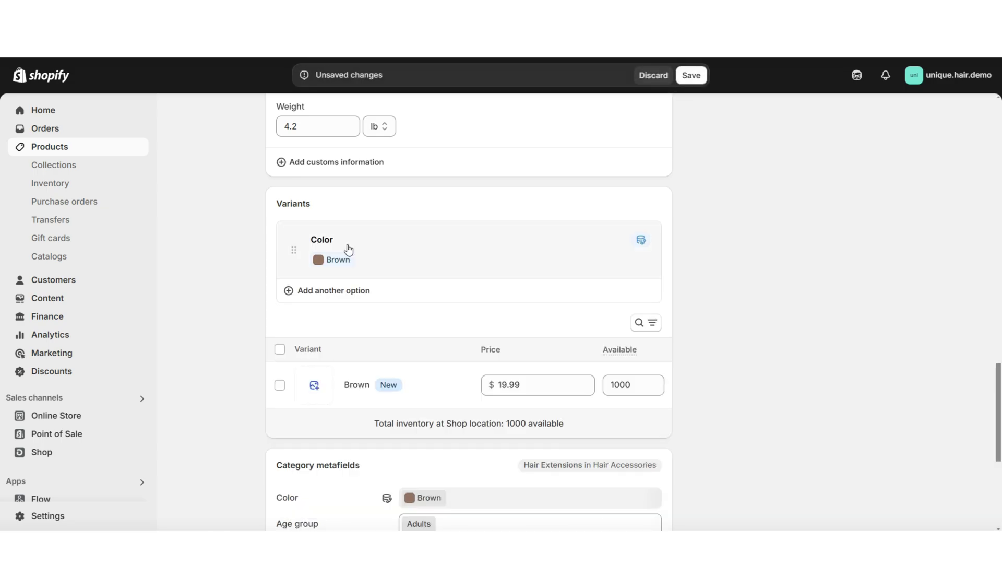
Step: Set the Color values to Dark Brown and Ash Blonde, removing Brown
{"action": "left_click", "coordinate": [324, 244]}
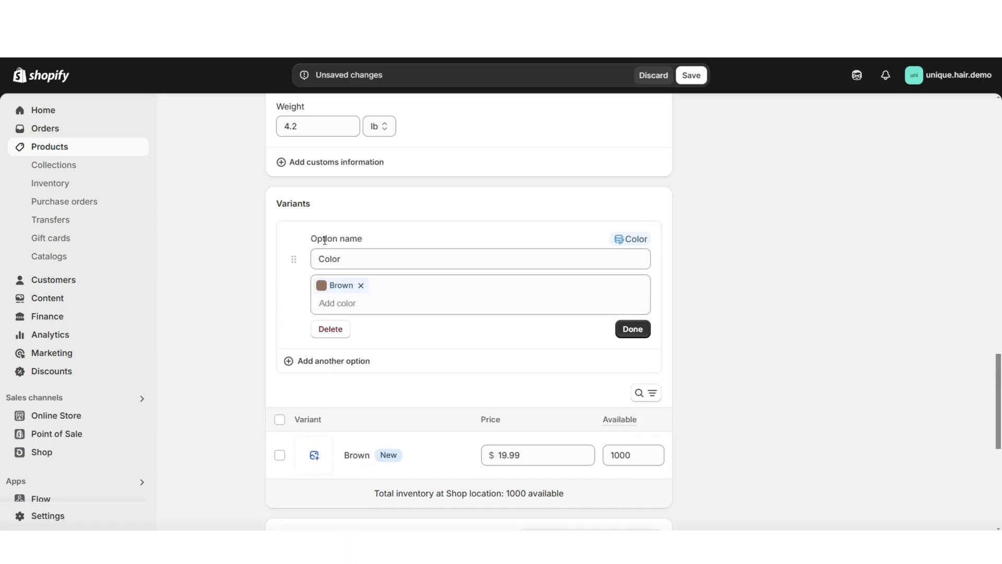
{"action": "left_click", "coordinate": [337, 301]}
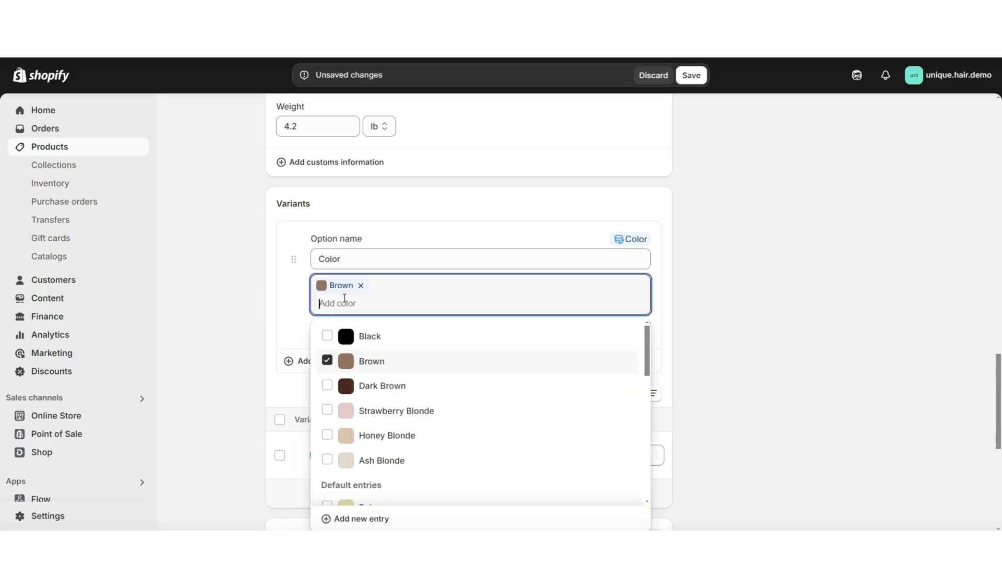
{"action": "left_click", "coordinate": [327, 385]}
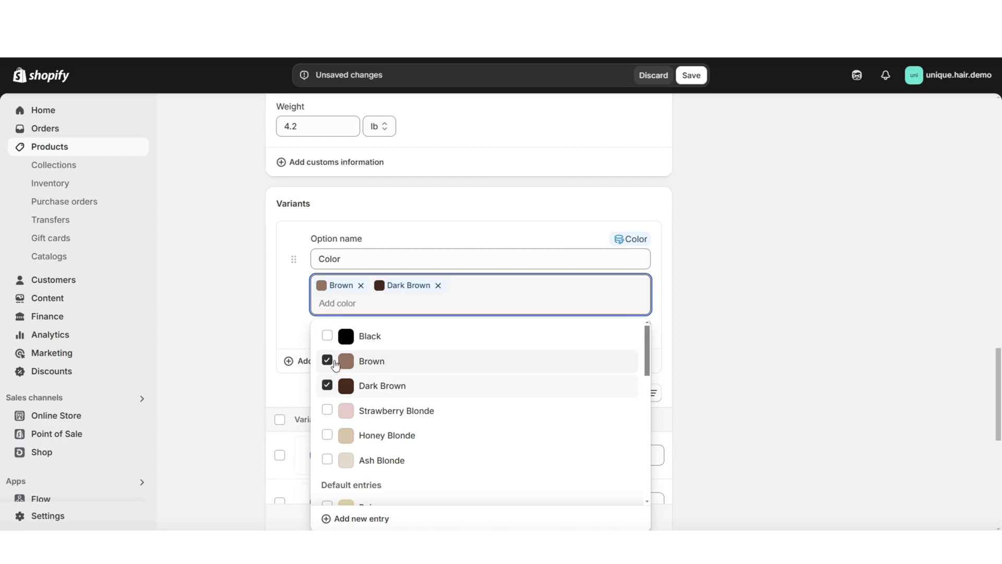
{"action": "left_click", "coordinate": [327, 361]}
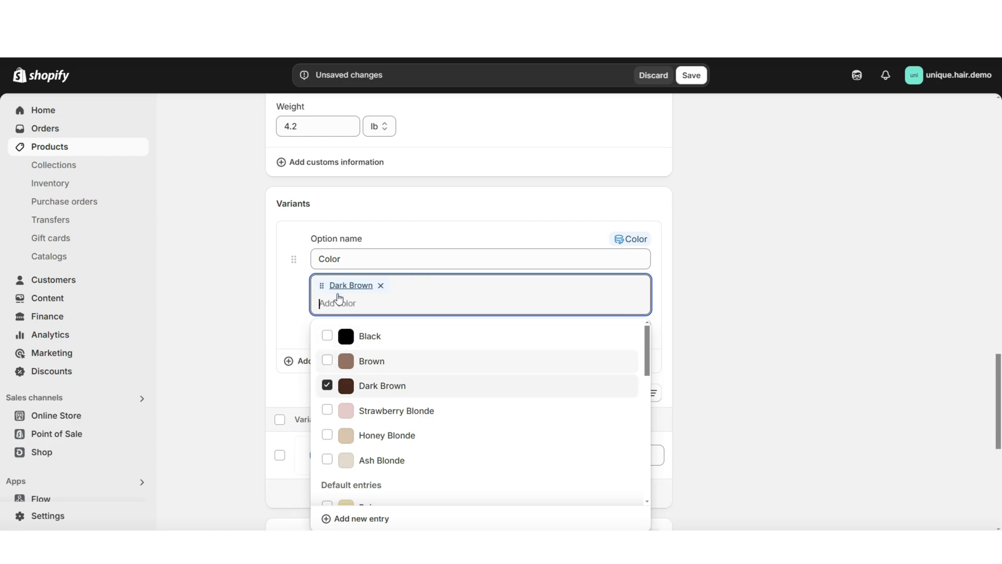
{"action": "left_click", "coordinate": [327, 459]}
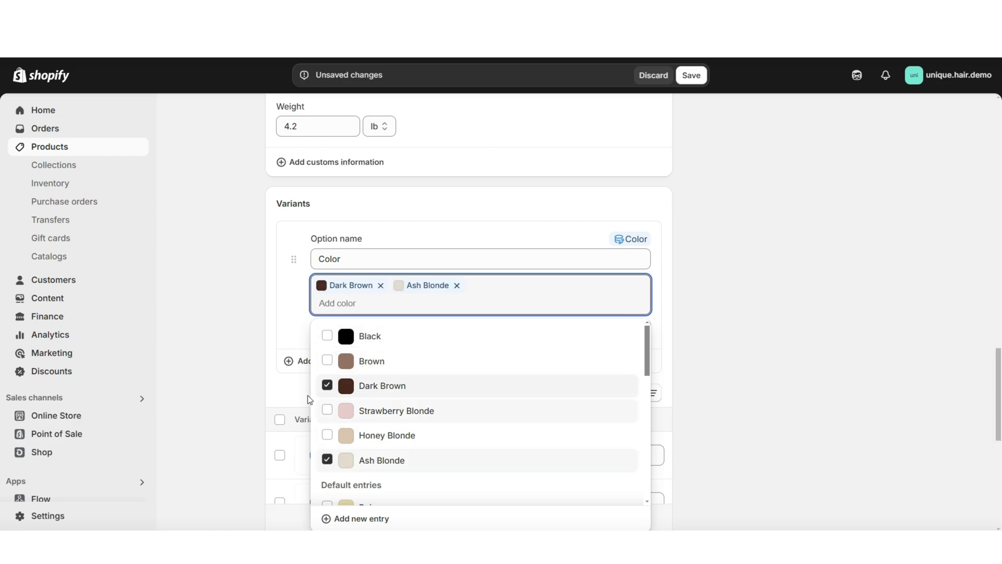
{"action": "left_click", "coordinate": [287, 317]}
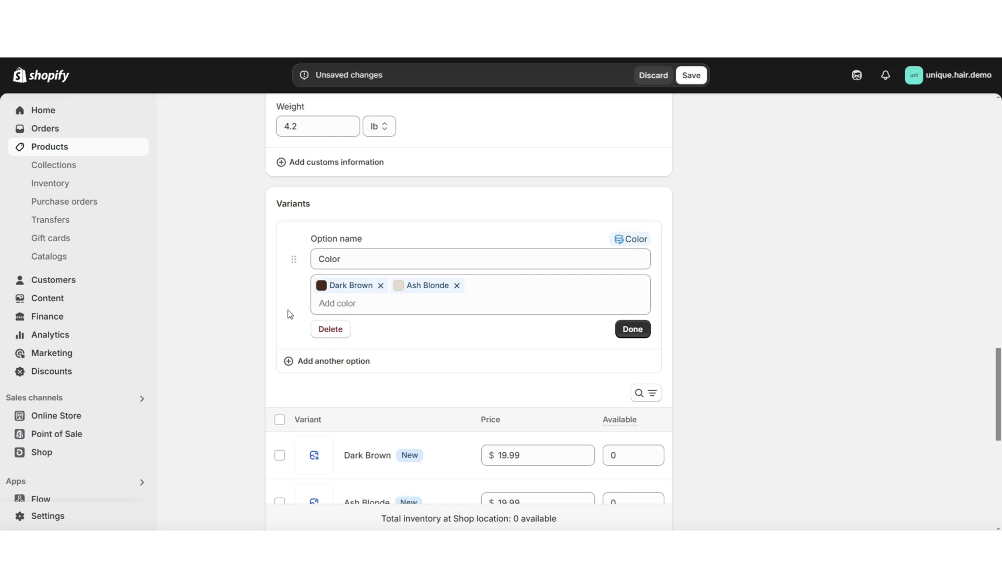
{"action": "left_click", "coordinate": [634, 332]}
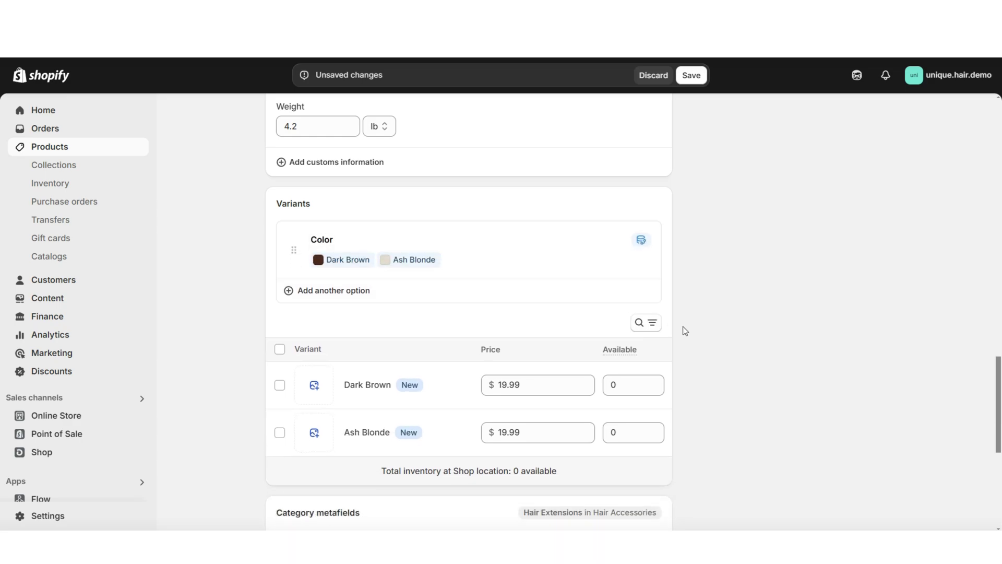
Step: Assign a hair photo to the Dark Brown variant
{"action": "scroll", "coordinate": [683, 326], "scroll_direction": "down", "scroll_amount": 1}
{"action": "scroll", "coordinate": [682, 327], "scroll_direction": "down", "scroll_amount": 1}
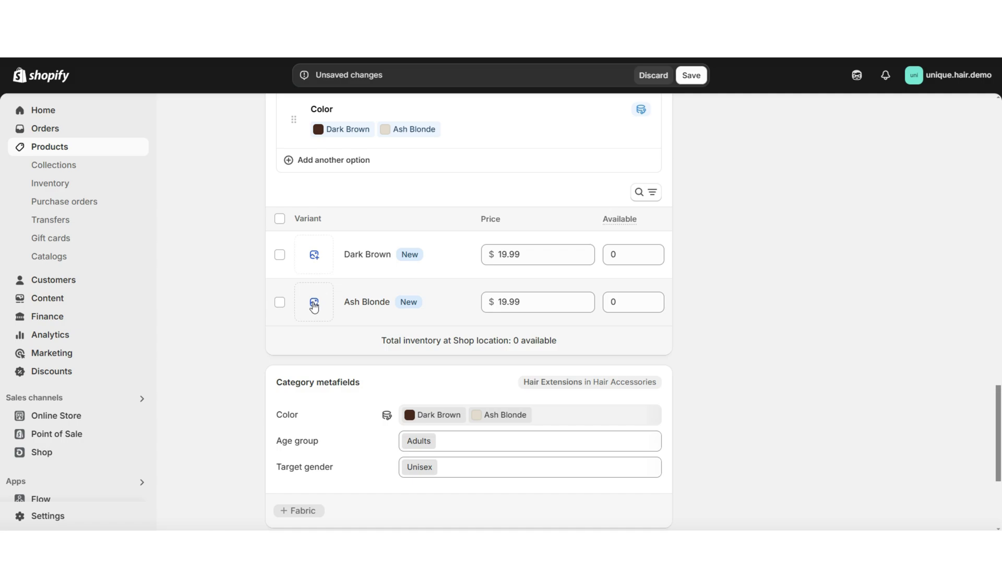
{"action": "left_click", "coordinate": [314, 255]}
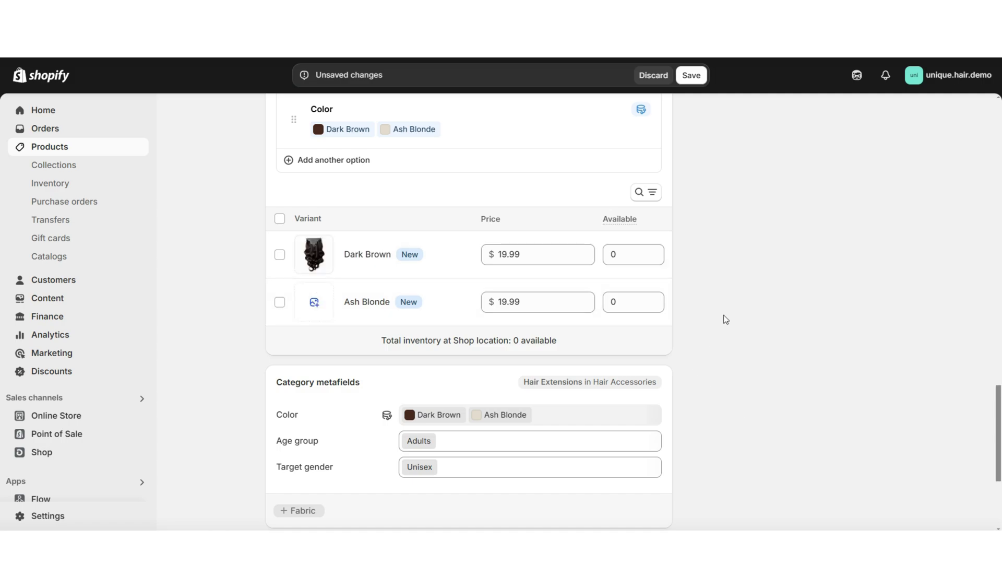
{"action": "scroll", "coordinate": [721, 318], "scroll_direction": "down", "scroll_amount": 2}
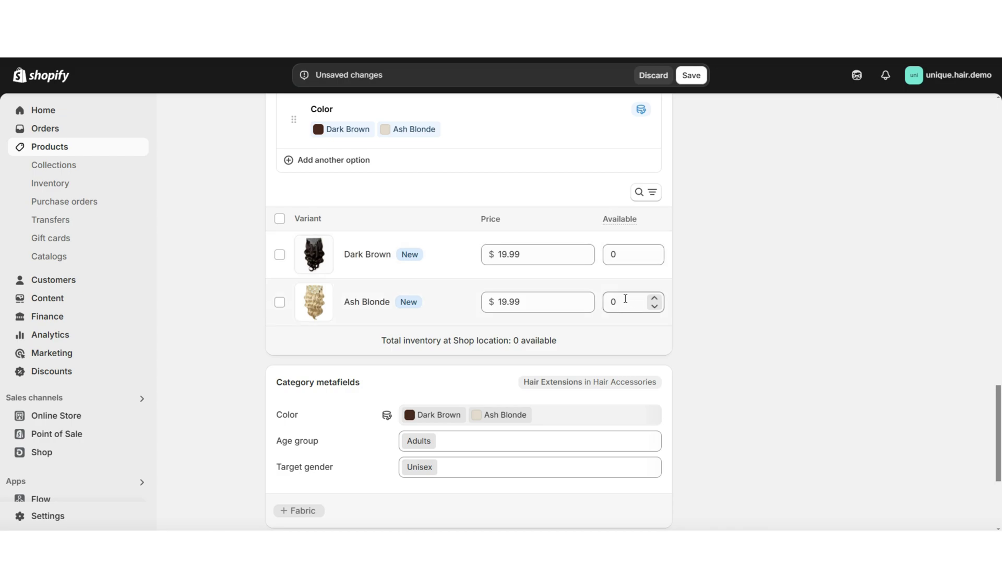
Step: Set 1000 units available for both the Dark Brown and Ash Blonde variants
{"action": "double_click", "coordinate": [617, 255]}
{"action": "type", "text": "1"}
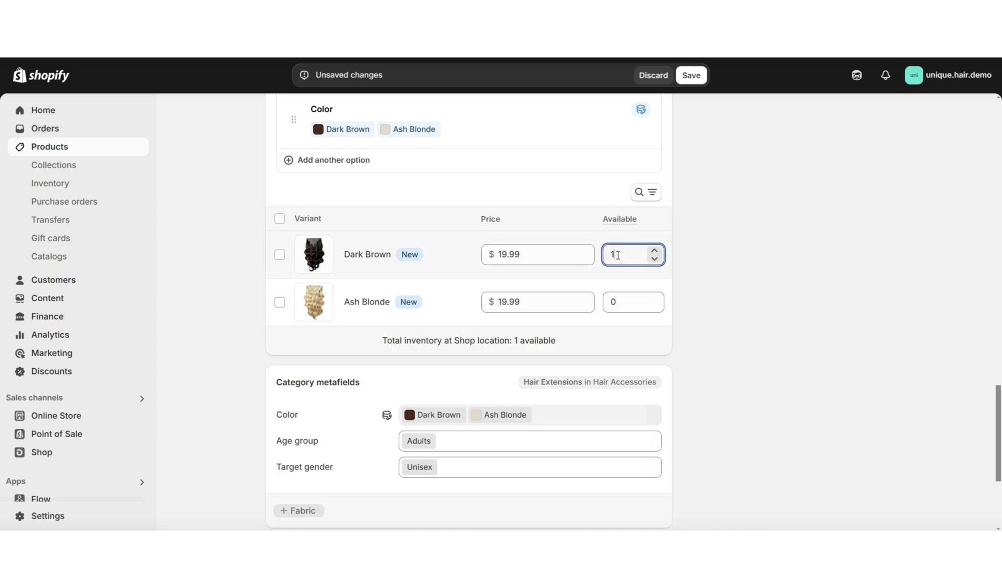
{"action": "type", "text": "000"}
{"action": "double_click", "coordinate": [617, 302]}
{"action": "type", "text": "1"}
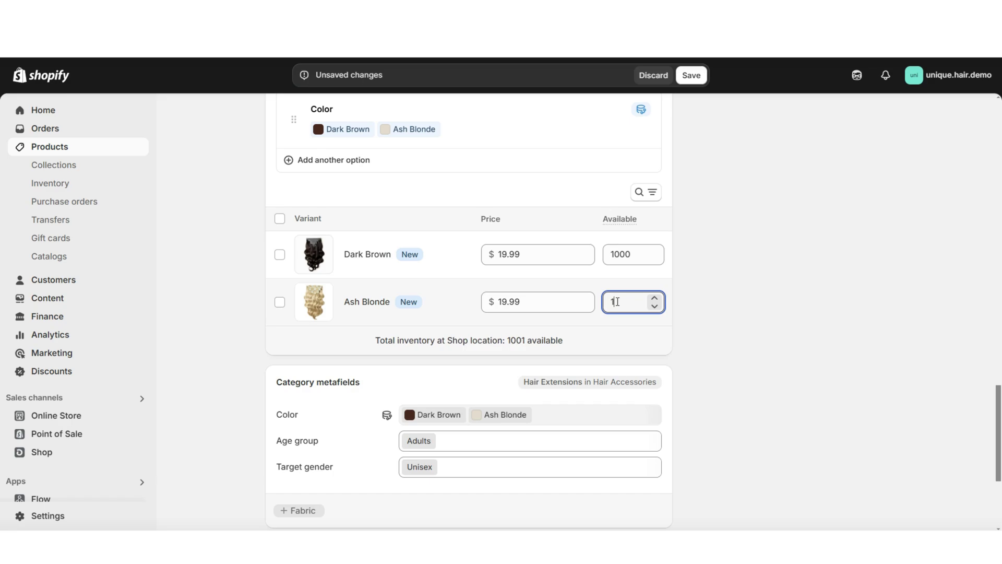
{"action": "type", "text": "000"}
{"action": "left_click", "coordinate": [734, 299]}
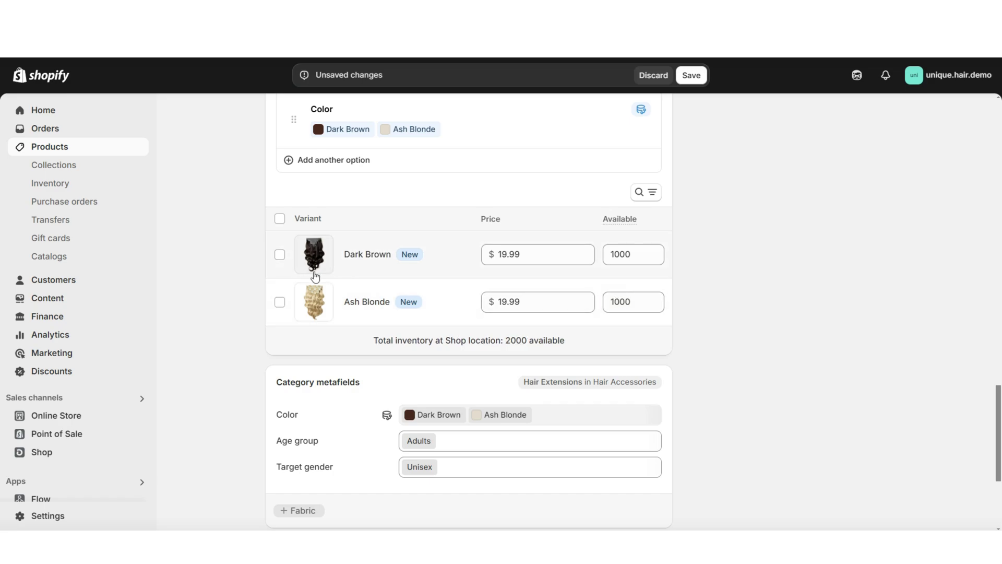
Step: Upload a blonde hair image to the product media
{"action": "scroll", "coordinate": [220, 266], "scroll_direction": "up", "scroll_amount": 3}
{"action": "scroll", "coordinate": [221, 269], "scroll_direction": "up", "scroll_amount": 15}
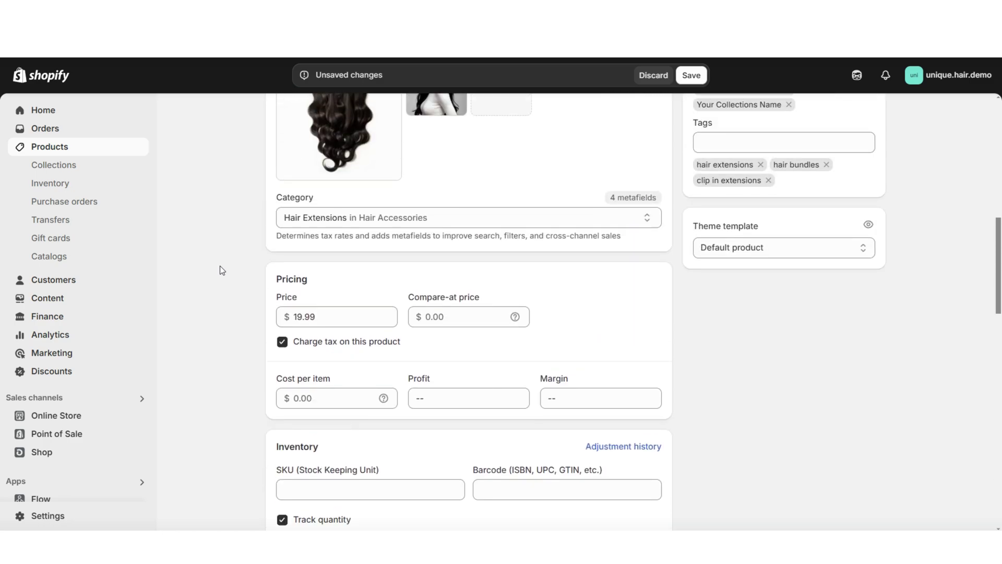
{"action": "left_click_drag", "start_coordinate": [289, 255], "coordinate": [488, 297]}
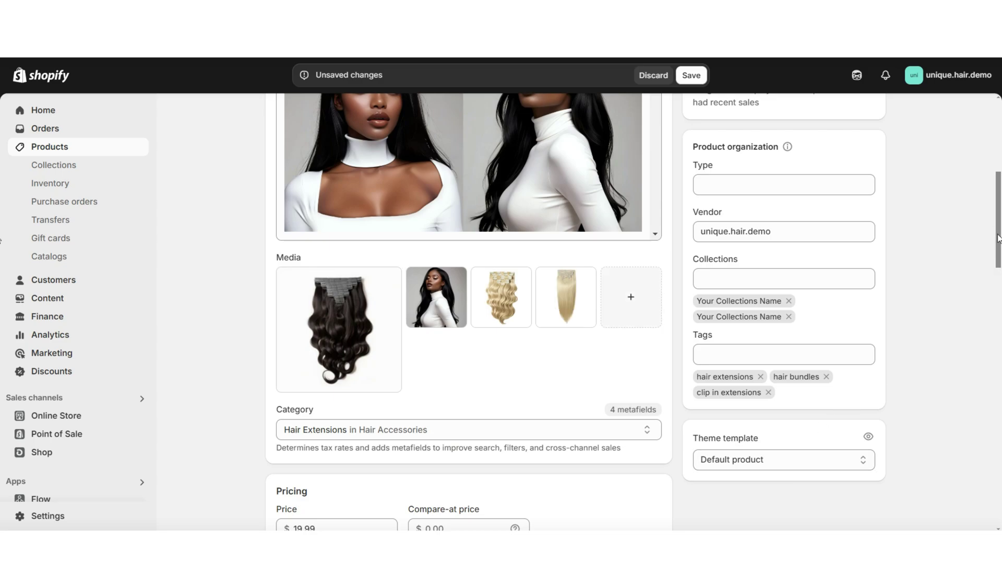
{"action": "left_click_drag", "start_coordinate": [999, 234], "coordinate": [999, 236]}
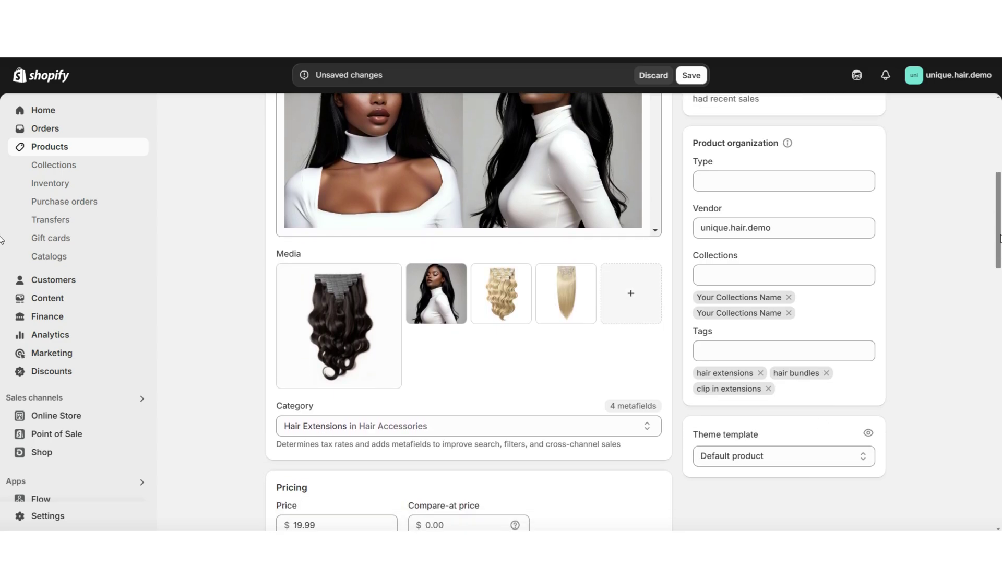
Step: Review the search engine listing's page title, meta description and URL handle, then save the product
{"action": "scroll", "coordinate": [685, 235], "scroll_direction": "down", "scroll_amount": 15}
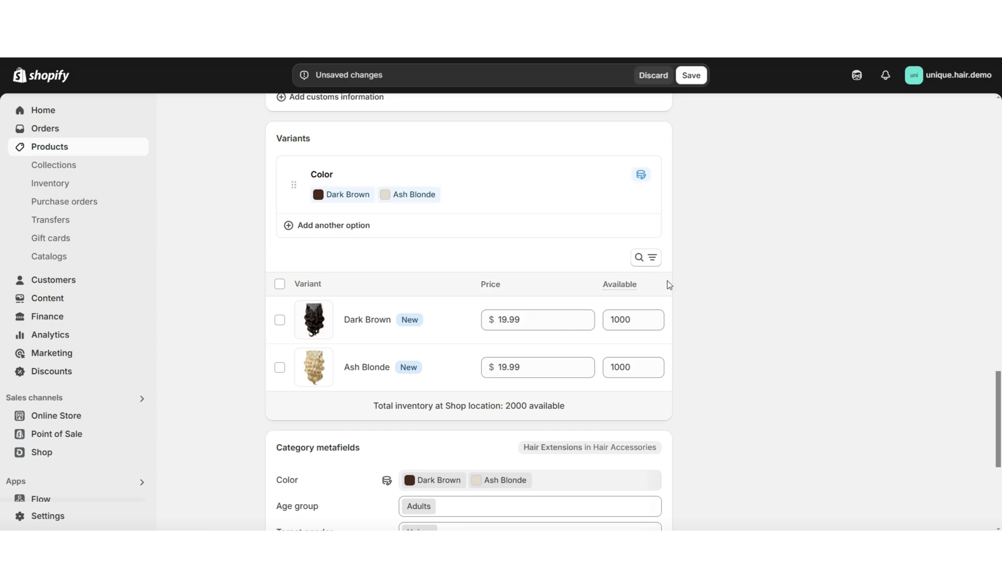
{"action": "left_click_drag", "start_coordinate": [999, 391], "coordinate": [999, 457]}
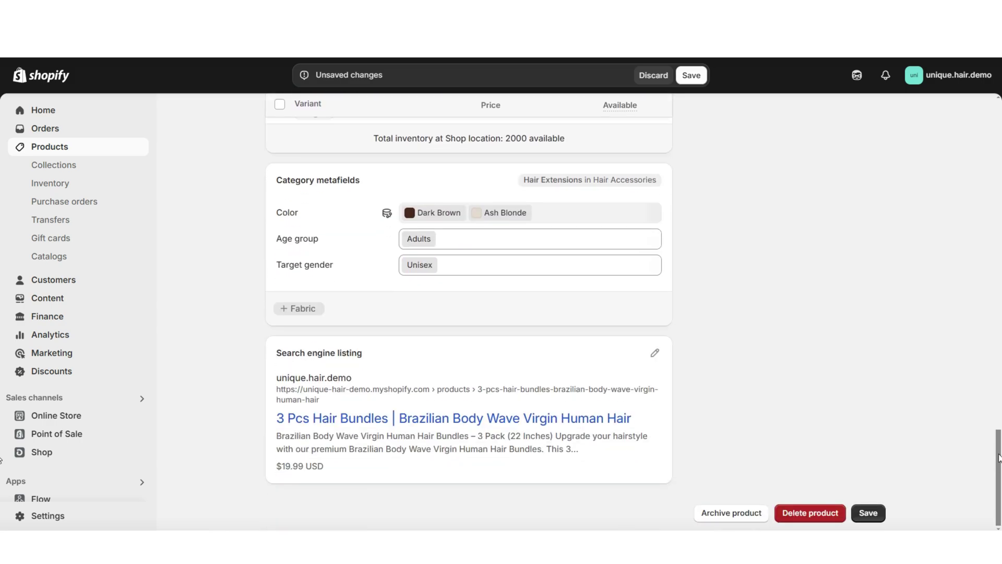
{"action": "left_click", "coordinate": [654, 353]}
{"action": "scroll", "coordinate": [628, 402], "scroll_direction": "down", "scroll_amount": 3}
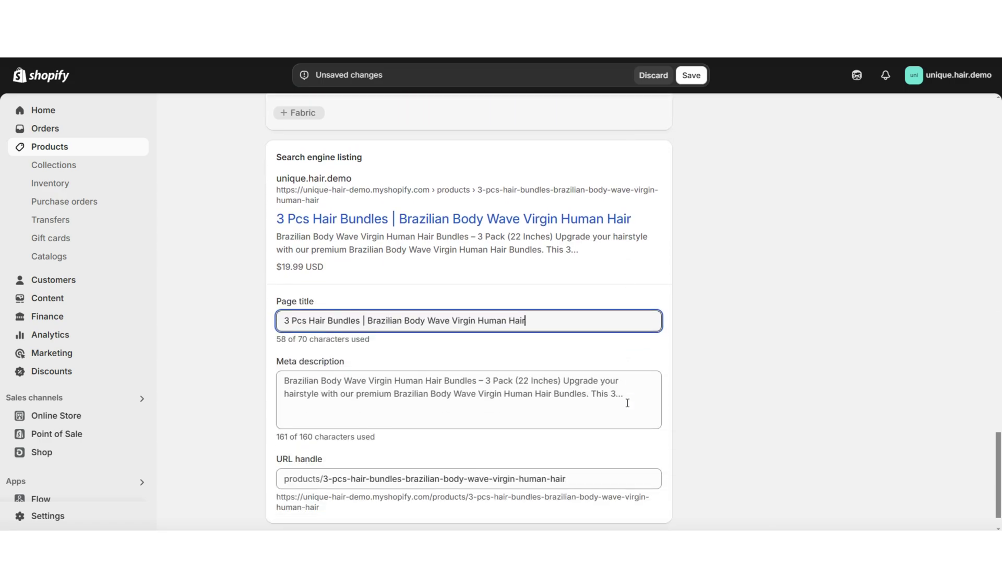
{"action": "left_click", "coordinate": [241, 286]}
{"action": "scroll", "coordinate": [241, 286], "scroll_direction": "down", "scroll_amount": 1}
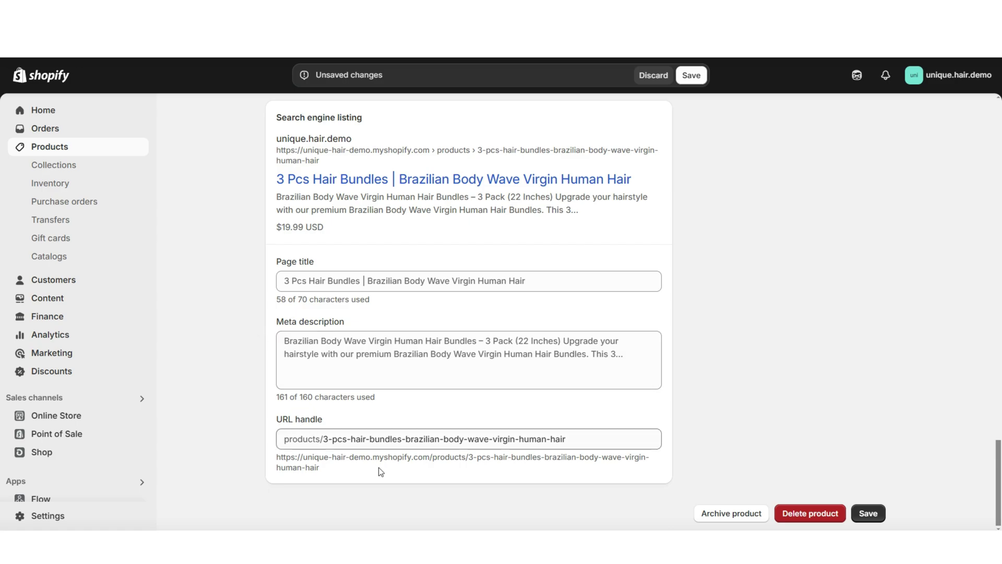
{"action": "scroll", "coordinate": [783, 436], "scroll_direction": "up", "scroll_amount": 2}
{"action": "scroll", "coordinate": [786, 436], "scroll_direction": "down", "scroll_amount": 2}
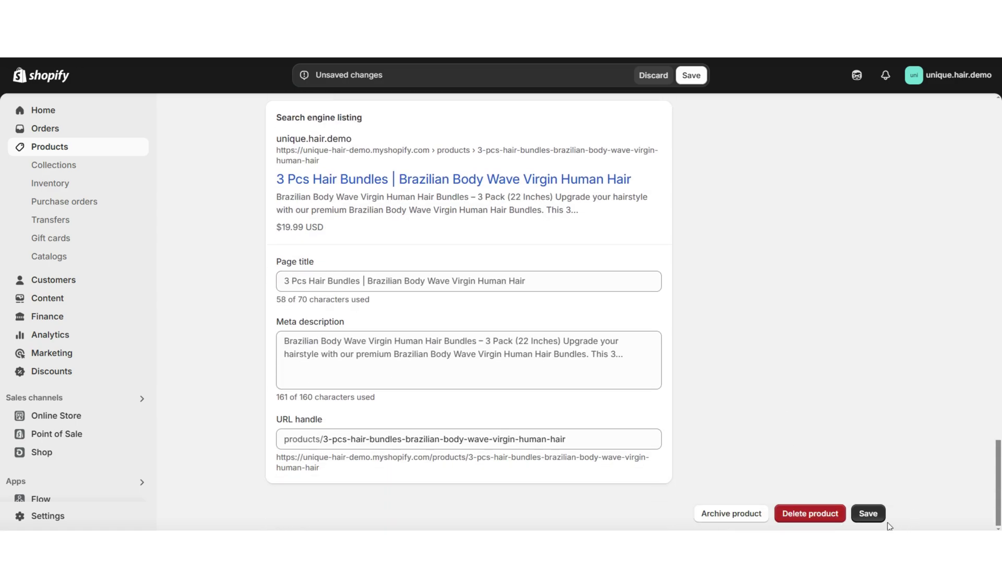
{"action": "left_click", "coordinate": [700, 81]}
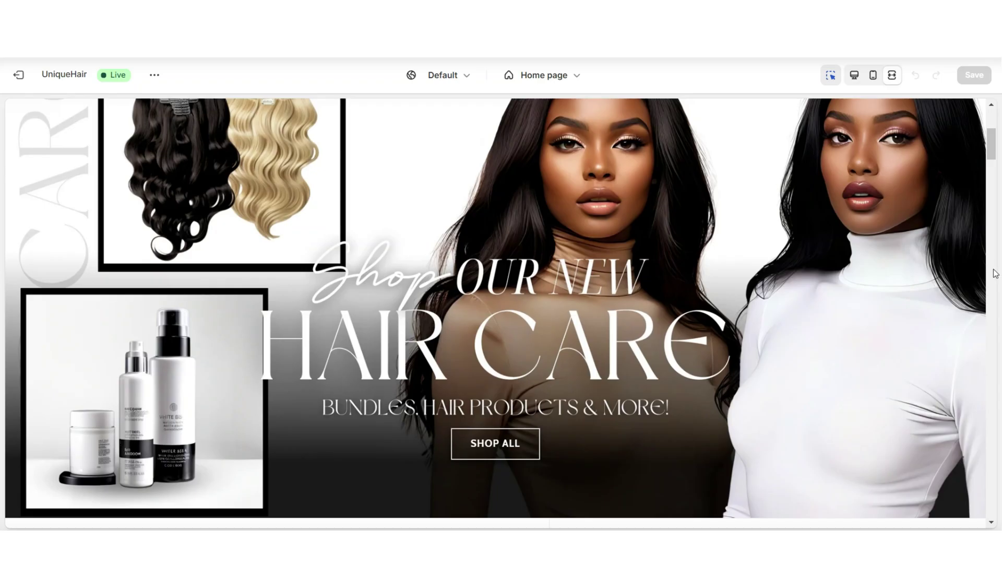
Step: Open the 3 Pcs Hair Bundles product page from the Catalog in the theme preview
{"action": "scroll", "coordinate": [995, 273], "scroll_direction": "up", "scroll_amount": 5}
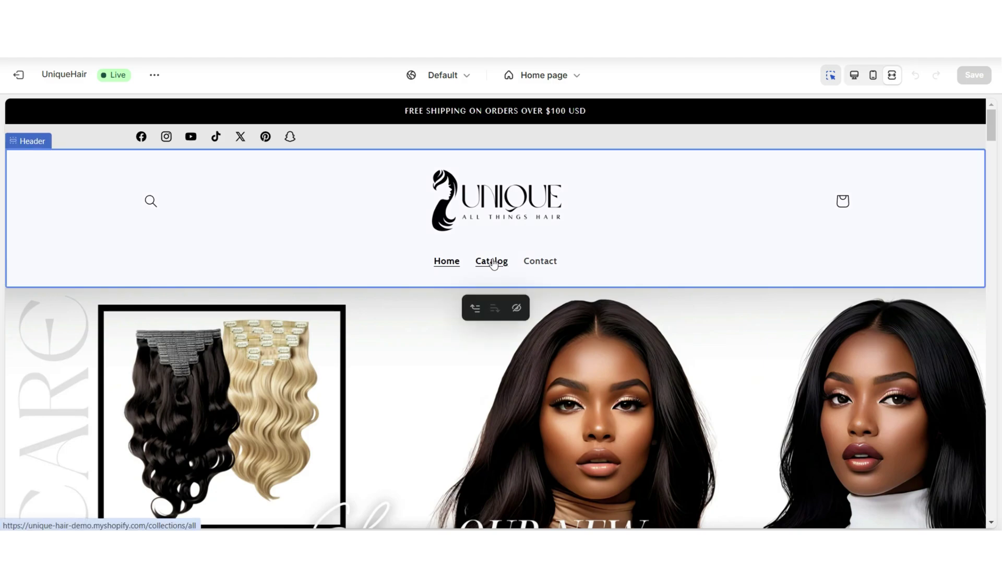
{"action": "left_click", "coordinate": [491, 261]}
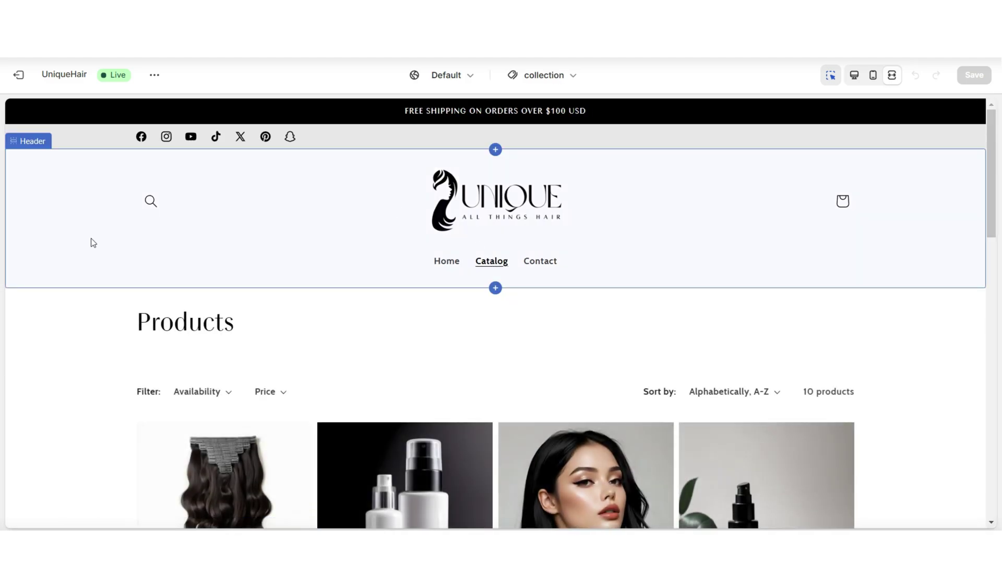
{"action": "scroll", "coordinate": [90, 239], "scroll_direction": "down", "scroll_amount": 4}
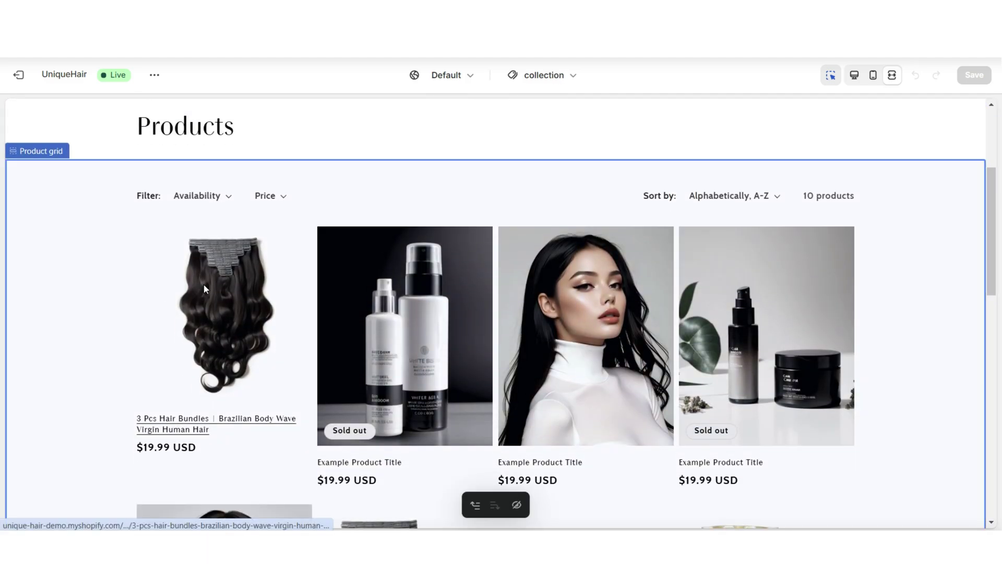
{"action": "left_click", "coordinate": [204, 285]}
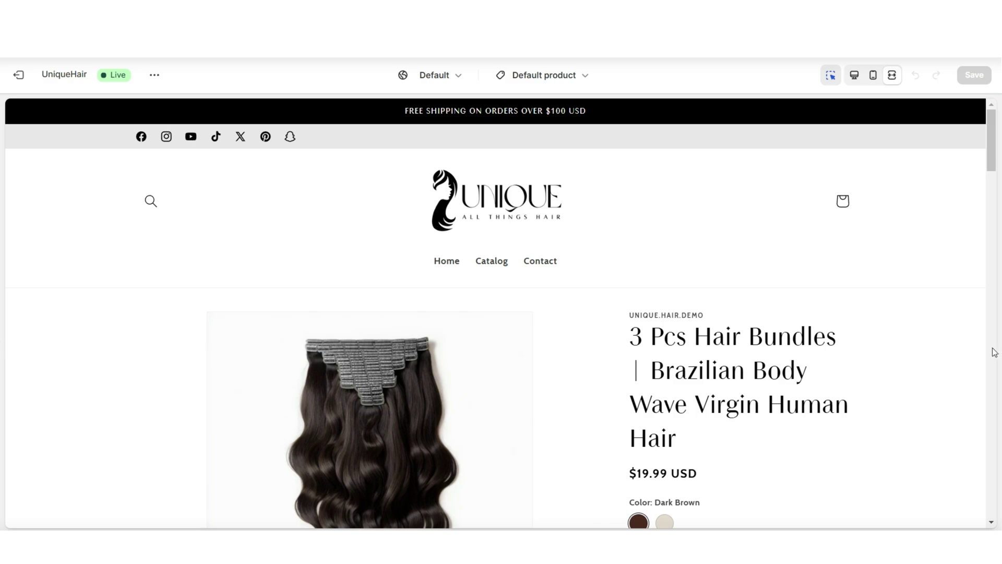
Step: Switch the product preview between the Ash Blonde and Dark Brown variants
{"action": "scroll", "coordinate": [994, 352], "scroll_direction": "down", "scroll_amount": 4}
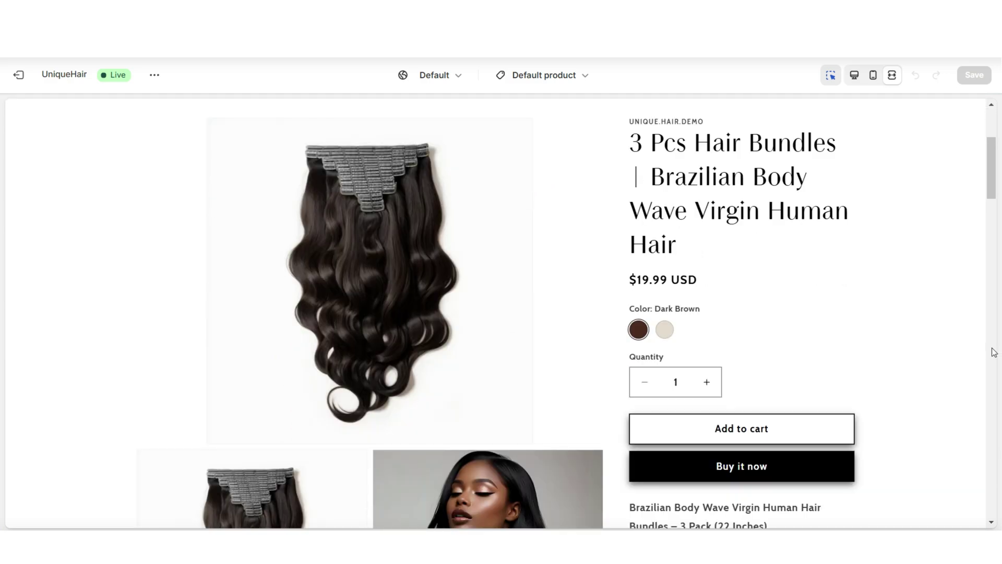
{"action": "scroll", "coordinate": [994, 352], "scroll_direction": "down", "scroll_amount": 9}
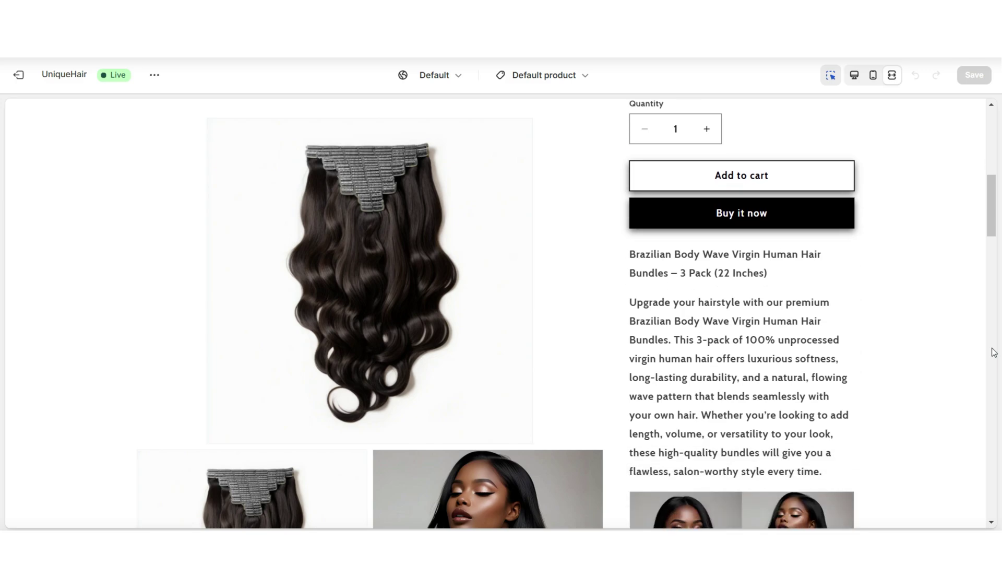
{"action": "scroll", "coordinate": [994, 352], "scroll_direction": "down", "scroll_amount": 12}
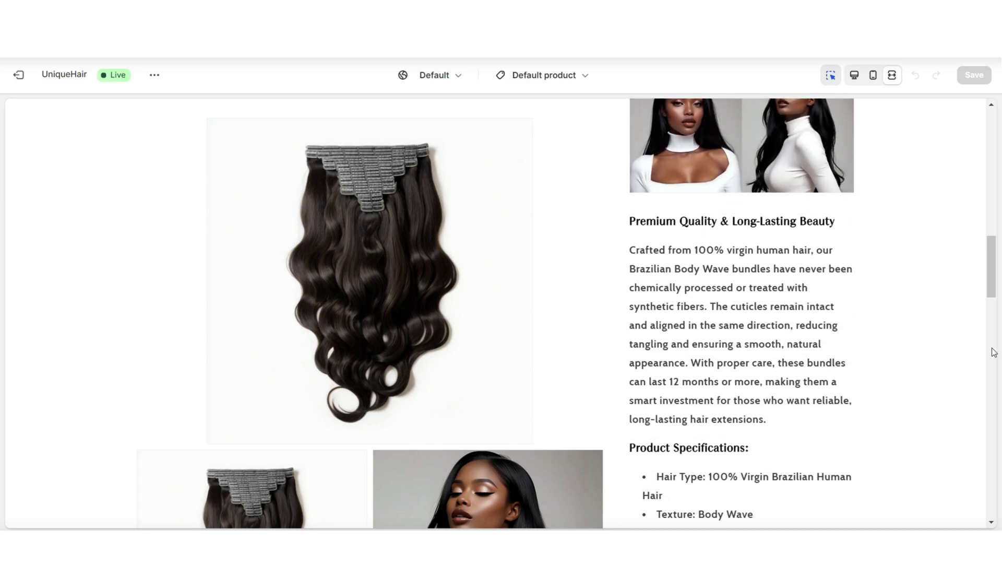
{"action": "scroll", "coordinate": [994, 352], "scroll_direction": "down", "scroll_amount": 9}
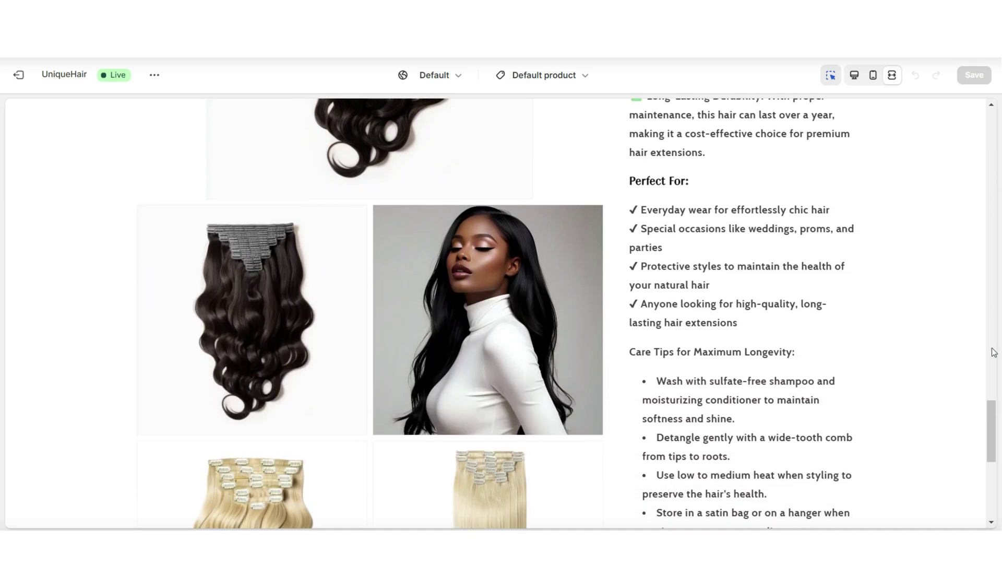
{"action": "scroll", "coordinate": [994, 353], "scroll_direction": "down", "scroll_amount": 1}
{"action": "scroll", "coordinate": [990, 351], "scroll_direction": "up", "scroll_amount": 1}
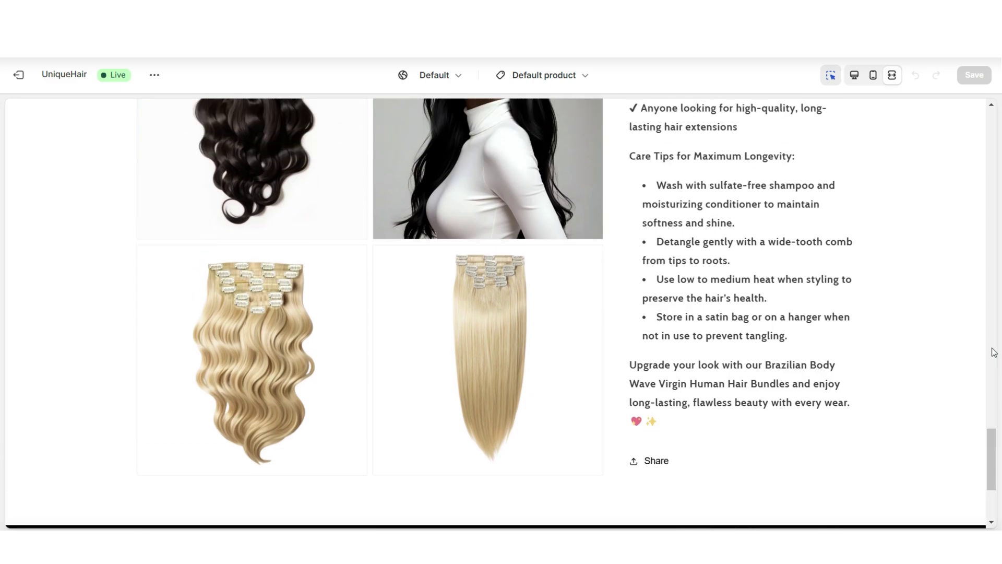
{"action": "left_click_drag", "start_coordinate": [993, 440], "coordinate": [993, 175]}
{"action": "left_click", "coordinate": [664, 283]}
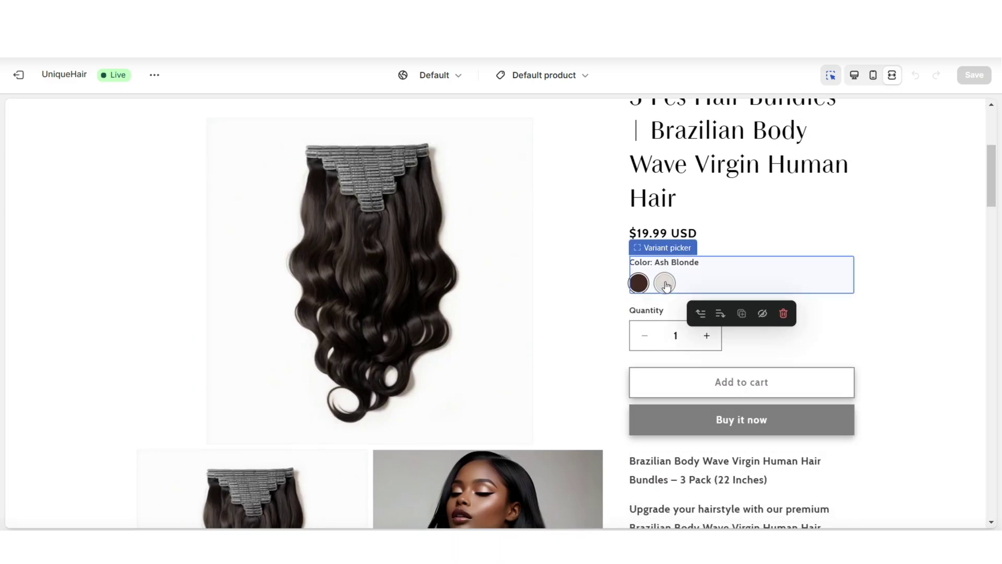
{"action": "left_click", "coordinate": [637, 285]}
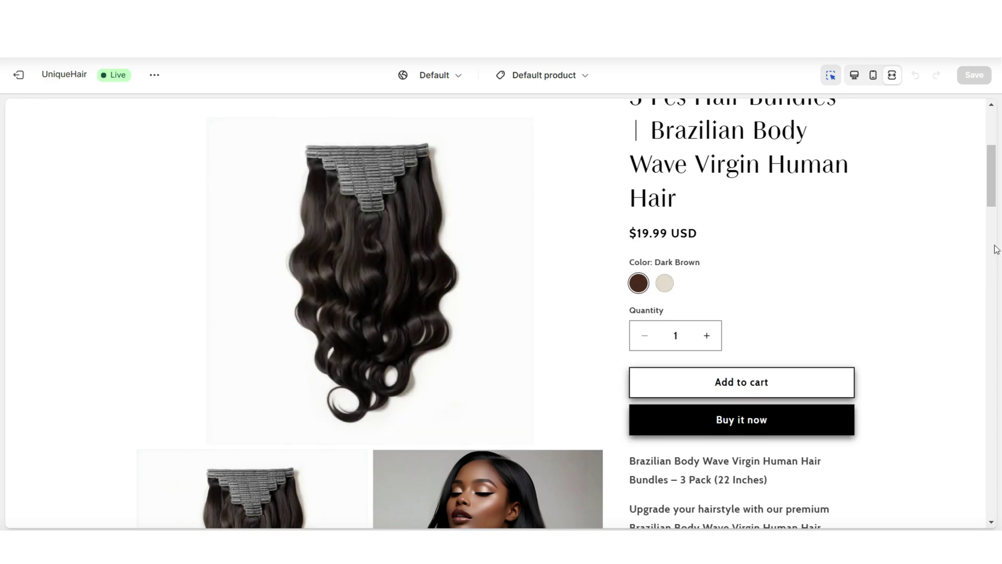
{"action": "left_click_drag", "start_coordinate": [994, 195], "coordinate": [994, 200]}
Step: View the home page FAQ, then return to the Default product template preview
{"action": "key", "text": "alt+Left"}
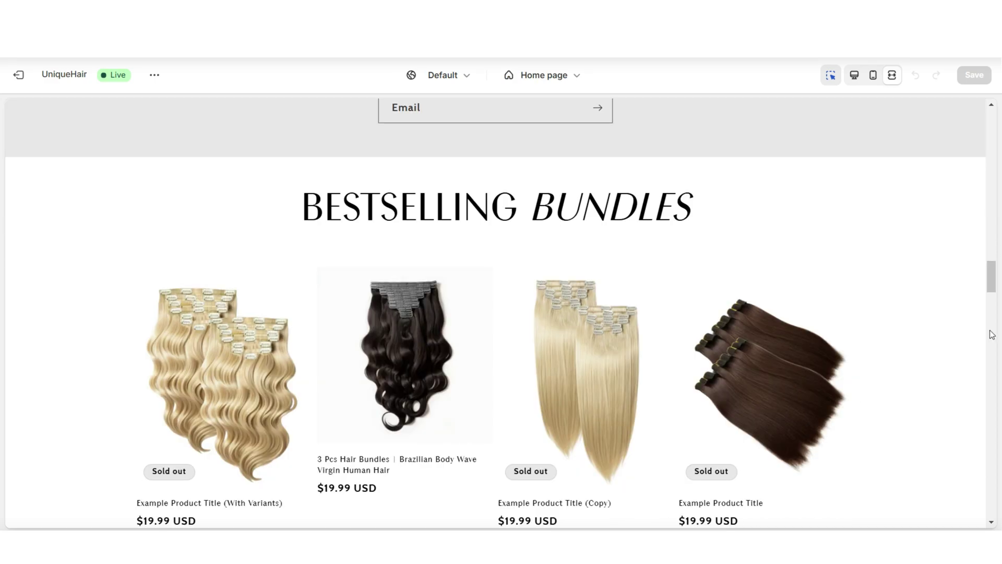
{"action": "left_click", "coordinate": [992, 335]}
{"action": "scroll", "coordinate": [992, 334], "scroll_direction": "down", "scroll_amount": 2}
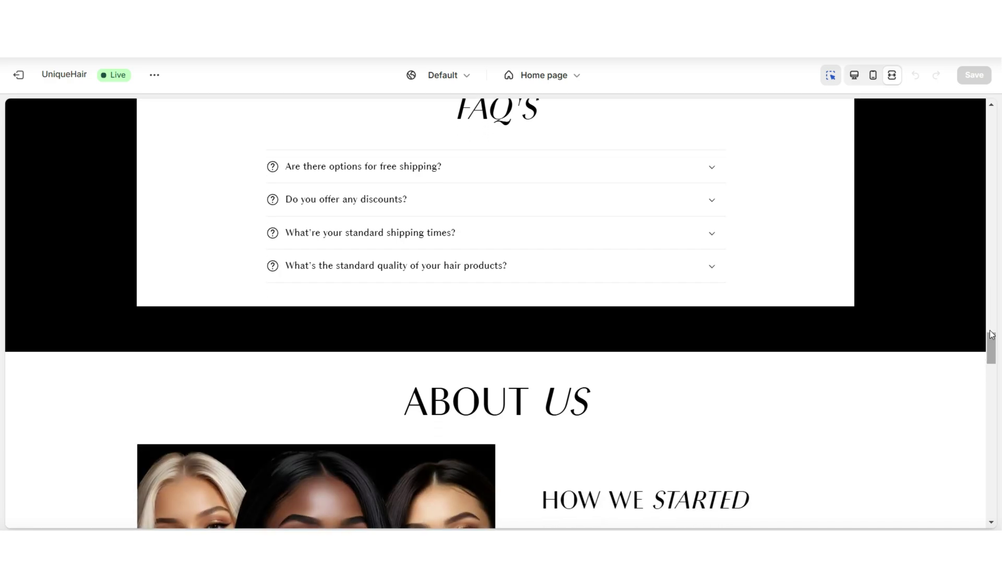
{"action": "scroll", "coordinate": [992, 334], "scroll_direction": "up", "scroll_amount": 3}
{"action": "scroll", "coordinate": [992, 334], "scroll_direction": "down", "scroll_amount": 1}
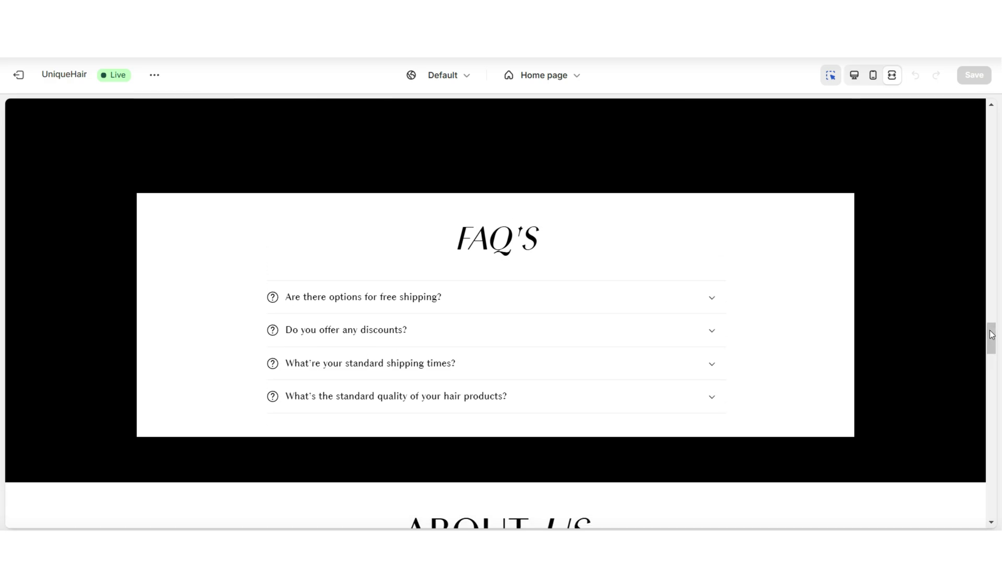
{"action": "scroll", "coordinate": [992, 335], "scroll_direction": "down", "scroll_amount": 1}
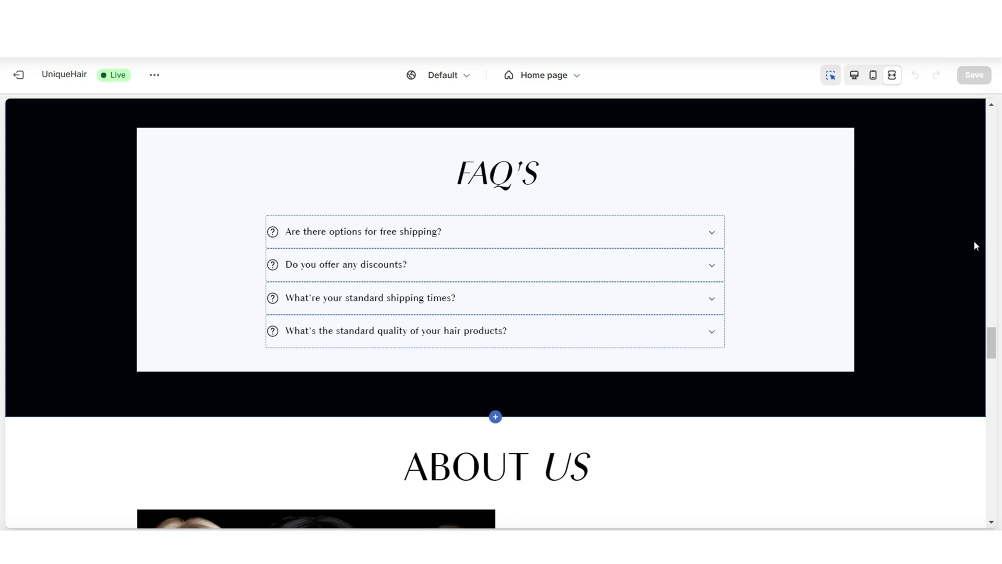
{"action": "scroll", "coordinate": [994, 250], "scroll_direction": "down", "scroll_amount": 3}
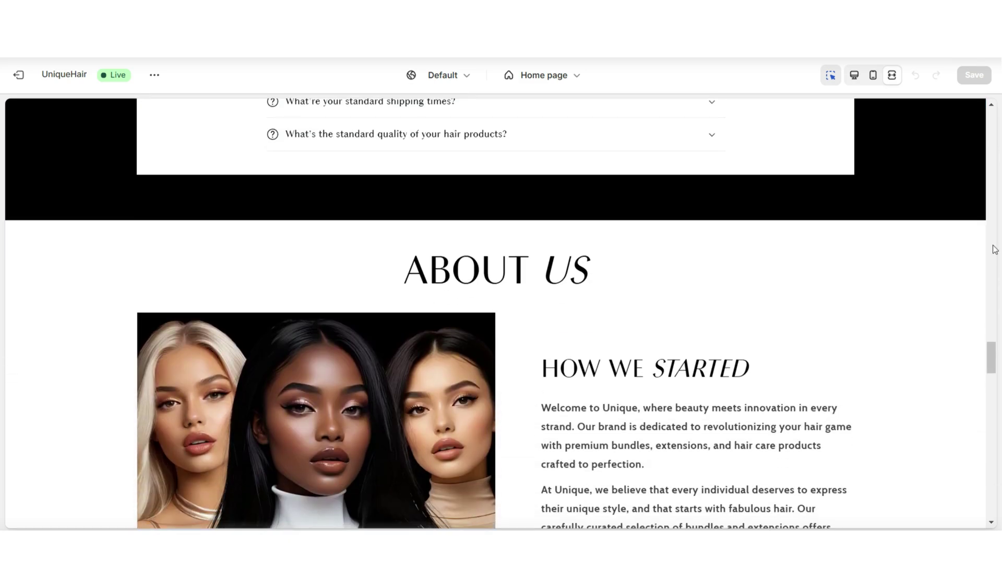
{"action": "left_click", "coordinate": [231, 376]}
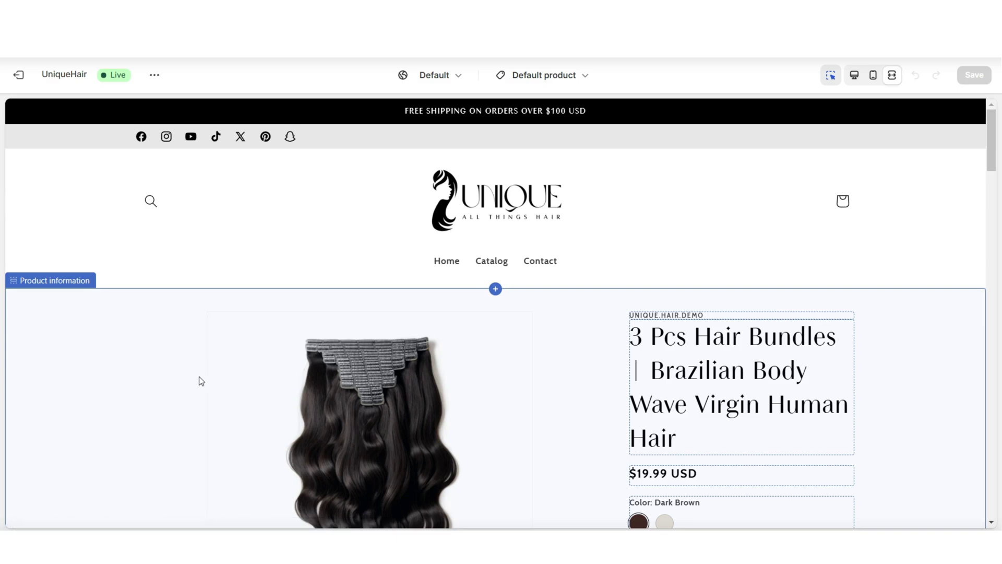
{"action": "scroll", "coordinate": [993, 211], "scroll_direction": "down", "scroll_amount": 10}
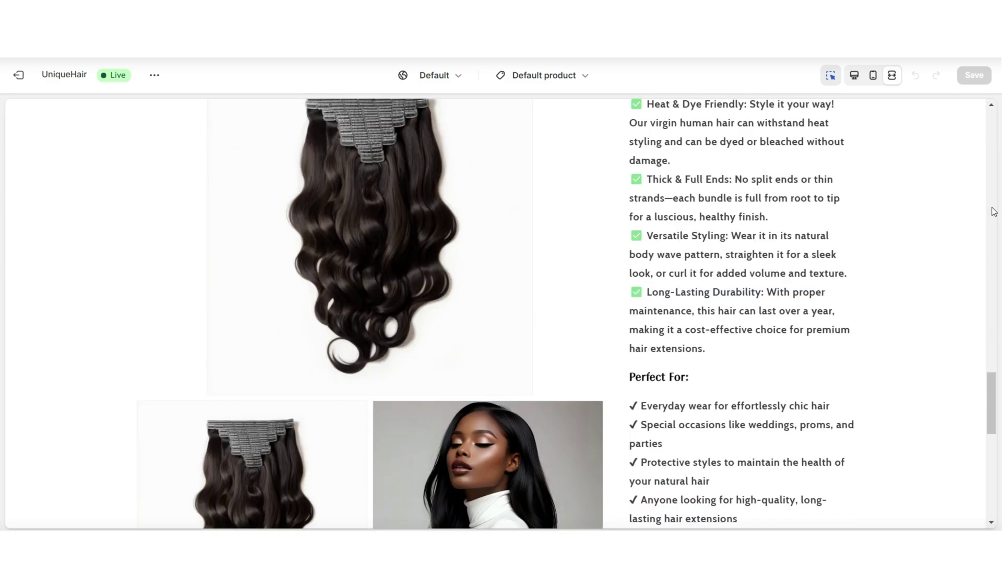
{"action": "scroll", "coordinate": [993, 211], "scroll_direction": "down", "scroll_amount": 10}
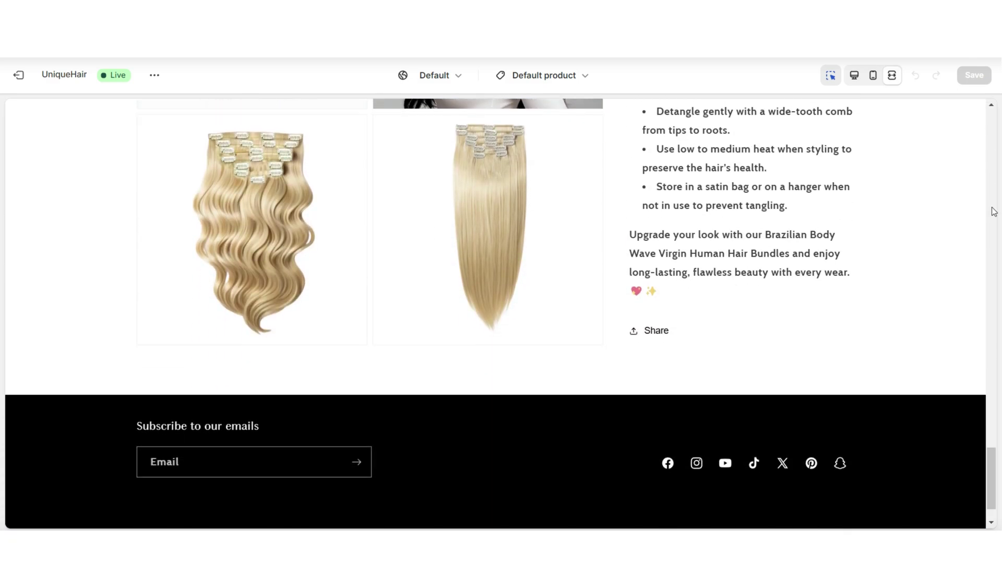
{"action": "scroll", "coordinate": [993, 211], "scroll_direction": "up", "scroll_amount": 1}
{"action": "scroll", "coordinate": [993, 211], "scroll_direction": "down", "scroll_amount": 1}
{"action": "mouse_move", "coordinate": [496, 396]}
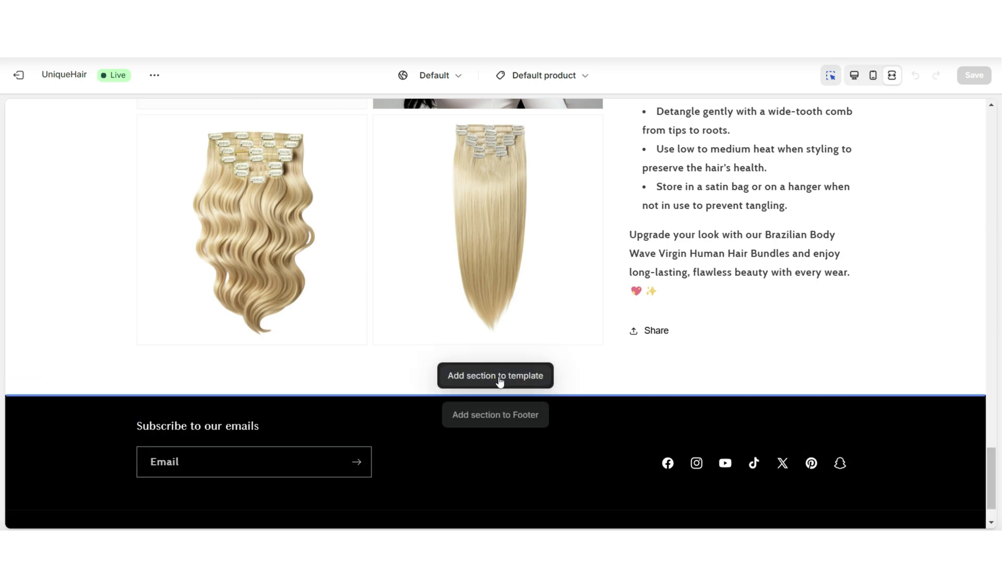
Step: Add a collapsible content section above the footer with the heading FAQ's
{"action": "left_click", "coordinate": [499, 382]}
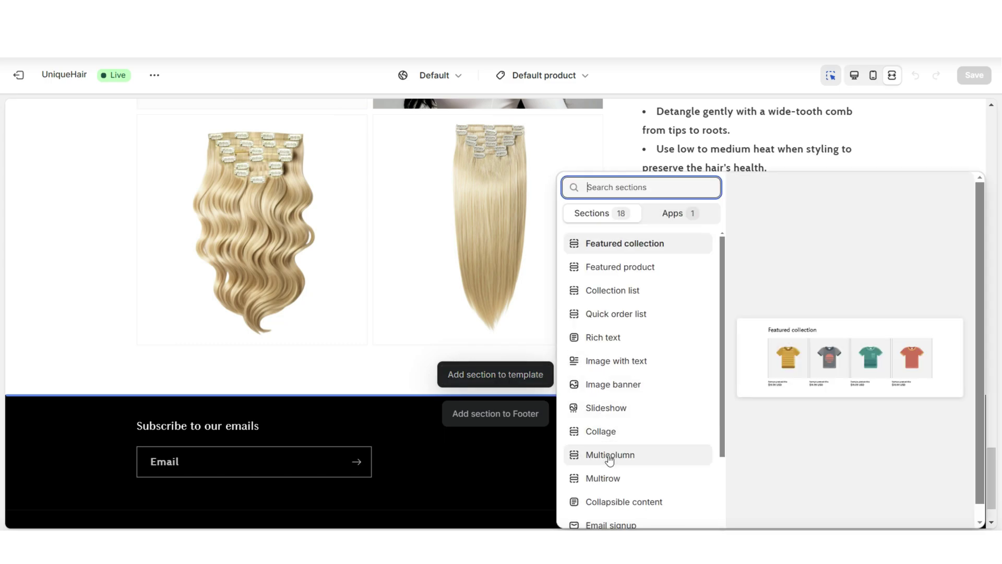
{"action": "left_click", "coordinate": [611, 500]}
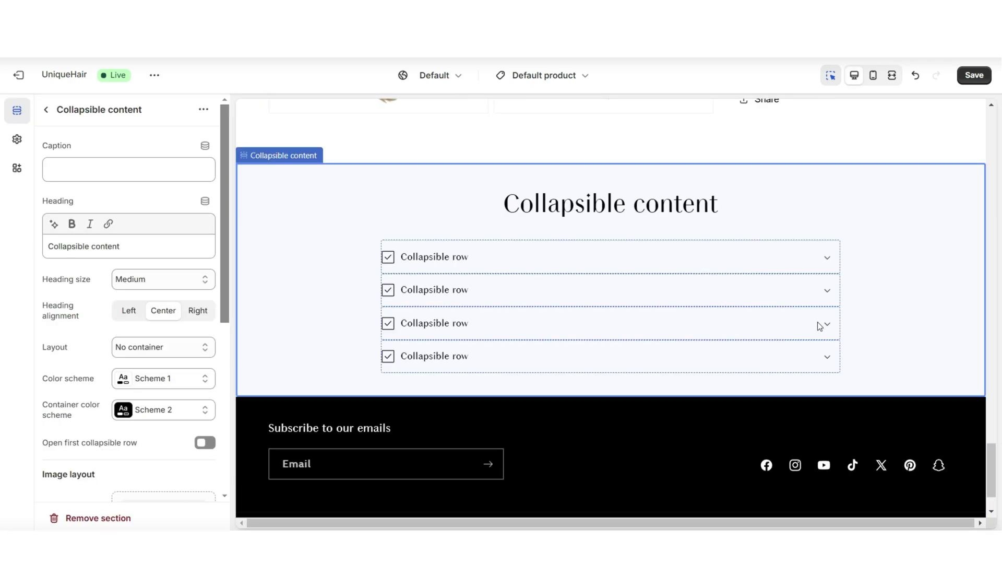
{"action": "triple_click", "coordinate": [84, 244]}
{"action": "type", "text": "FAQ"}
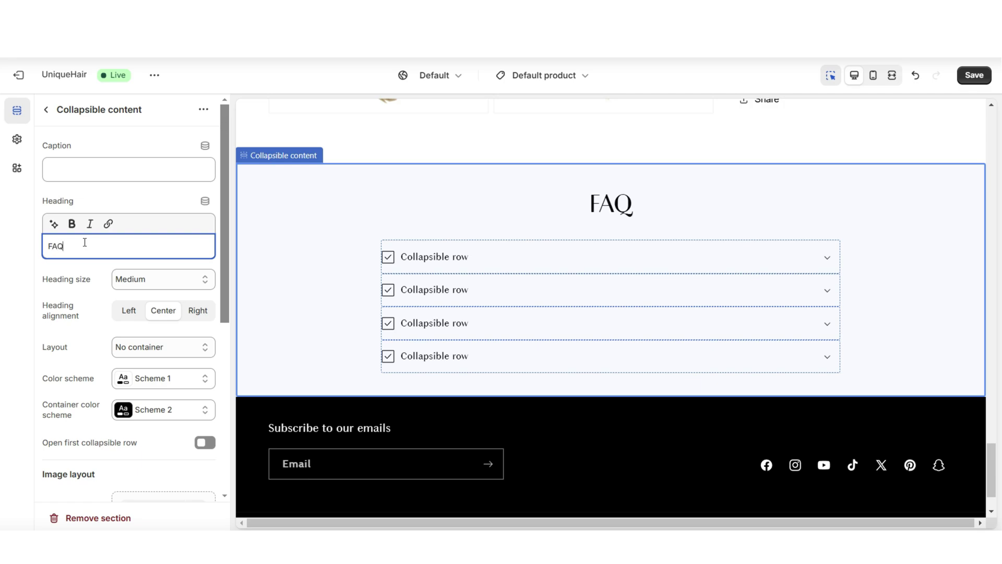
{"action": "type", "text": "'s"}
{"action": "left_click", "coordinate": [57, 205]}
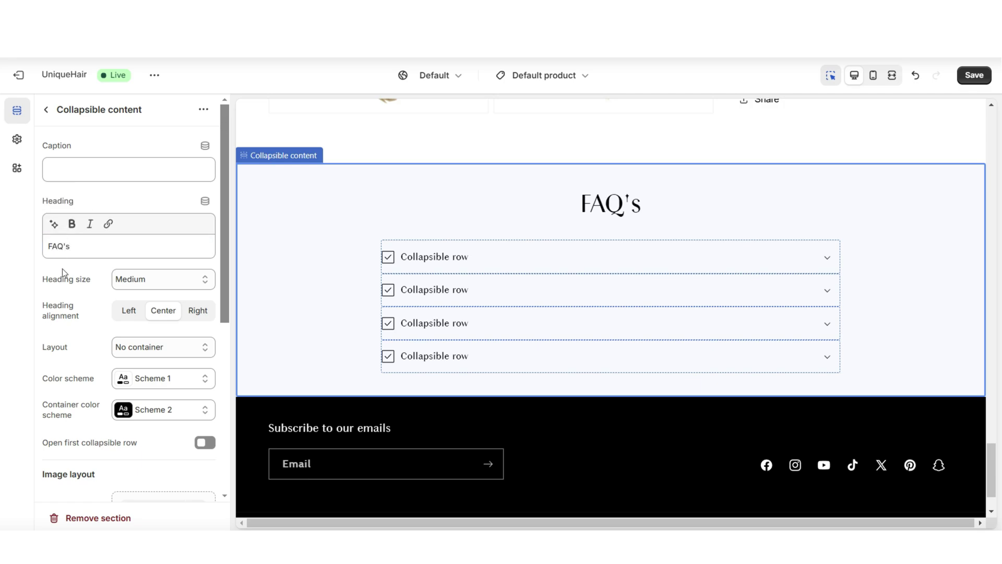
Step: Set the FAQ's heading size to Extra large
{"action": "left_click", "coordinate": [141, 280]}
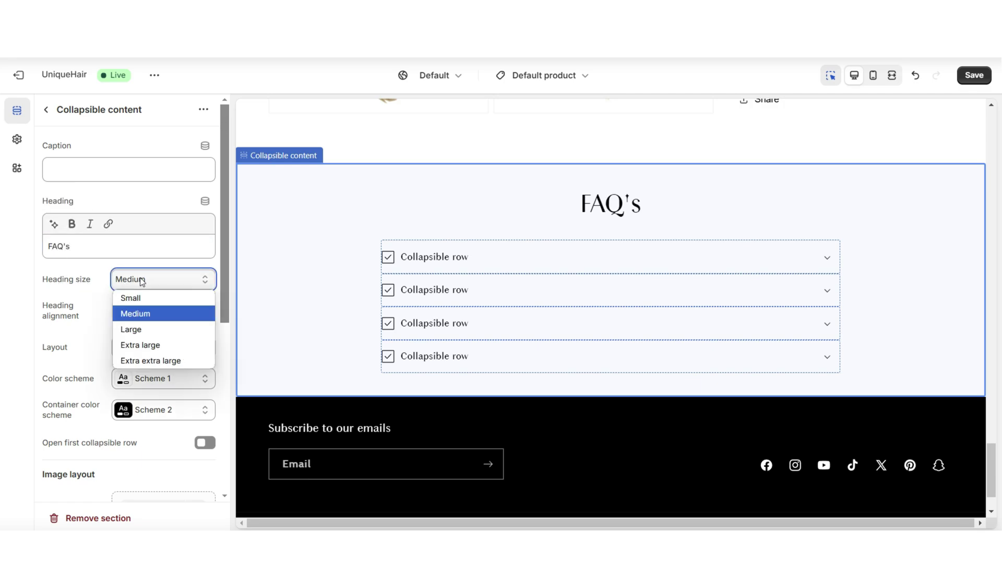
{"action": "left_click", "coordinate": [143, 329]}
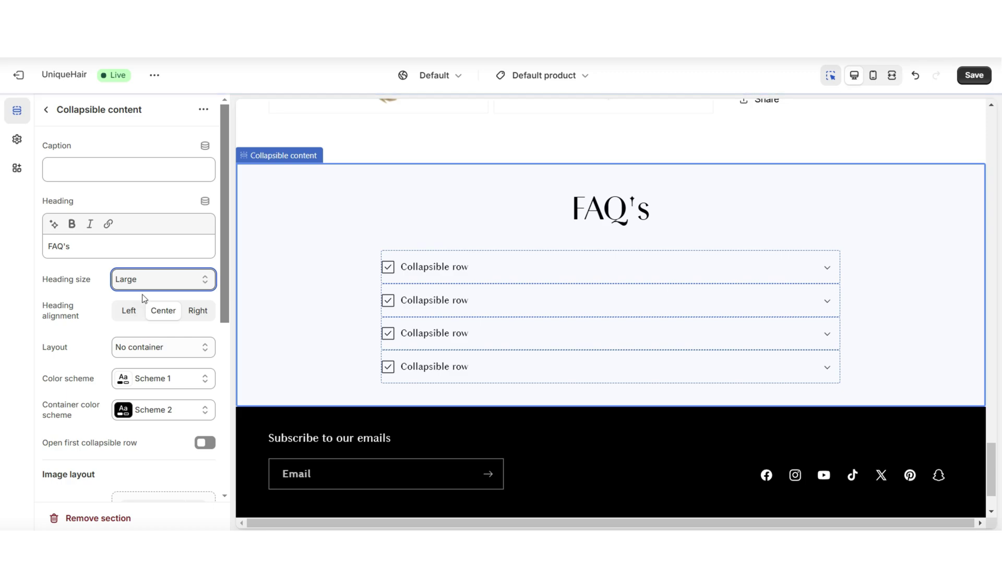
{"action": "left_click", "coordinate": [145, 286]}
{"action": "left_click", "coordinate": [147, 344]}
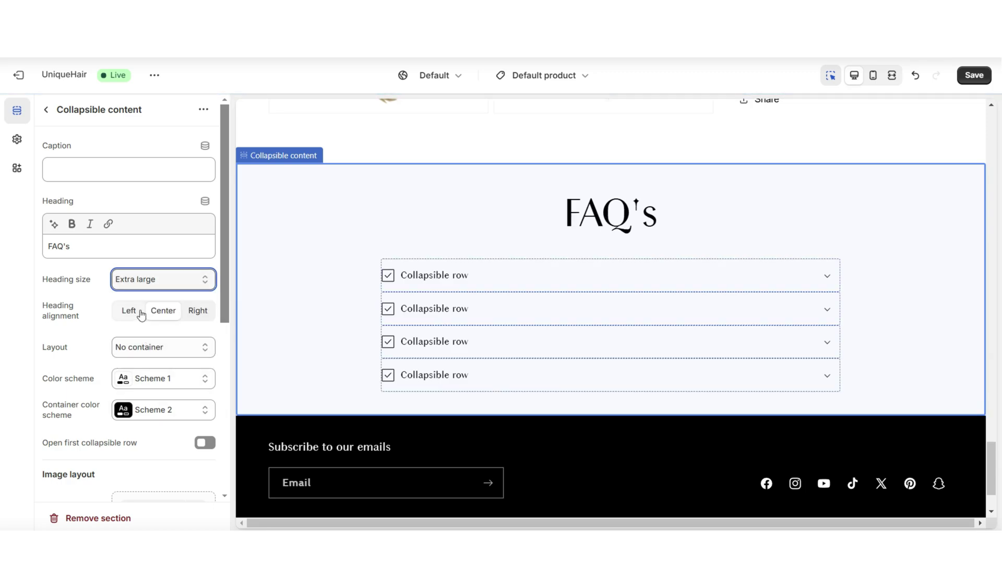
Step: Set the section layout to a dark Section container and select the first row
{"action": "scroll", "coordinate": [88, 318], "scroll_direction": "down", "scroll_amount": 3}
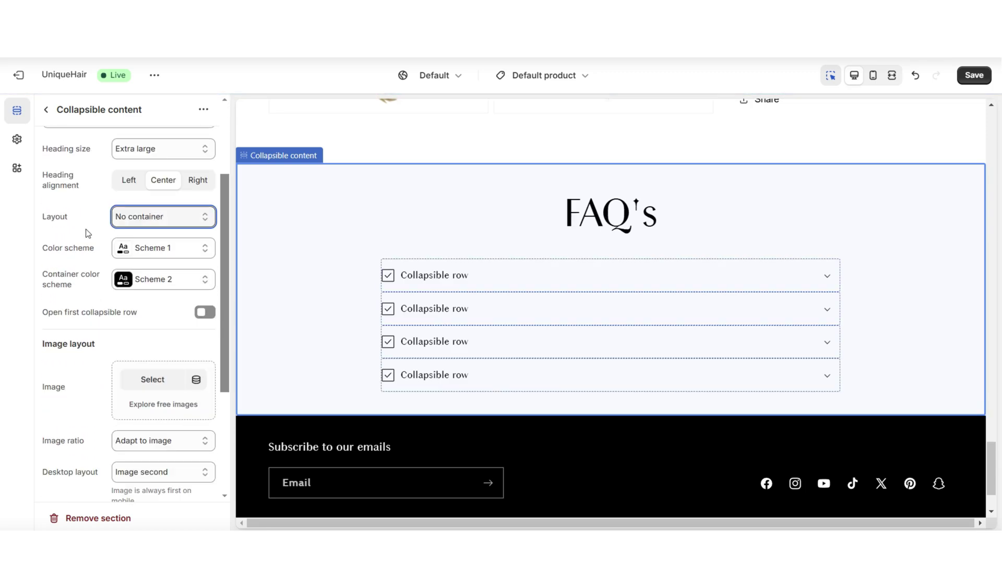
{"action": "left_click", "coordinate": [123, 222]}
{"action": "left_click", "coordinate": [135, 264]}
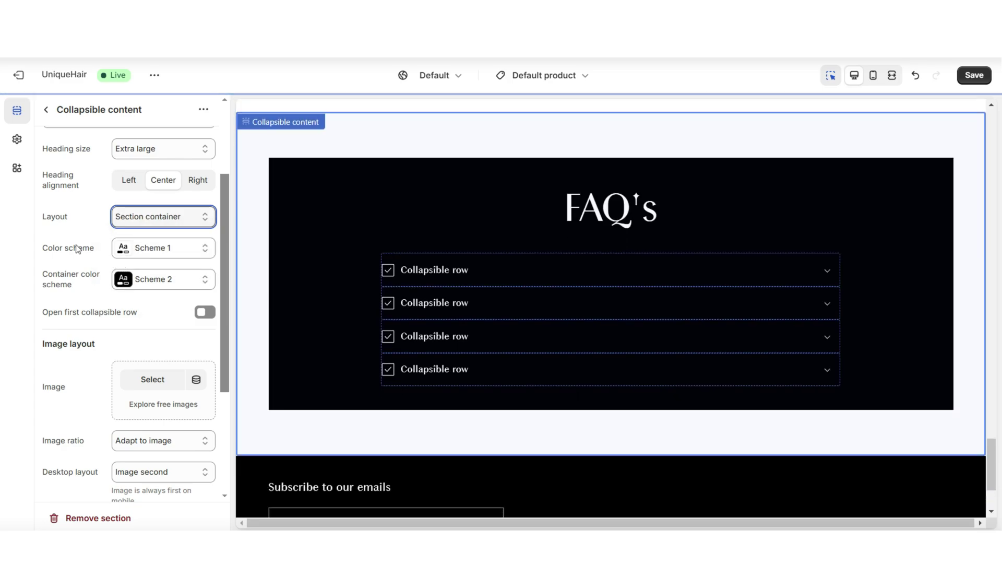
{"action": "left_click", "coordinate": [74, 238]}
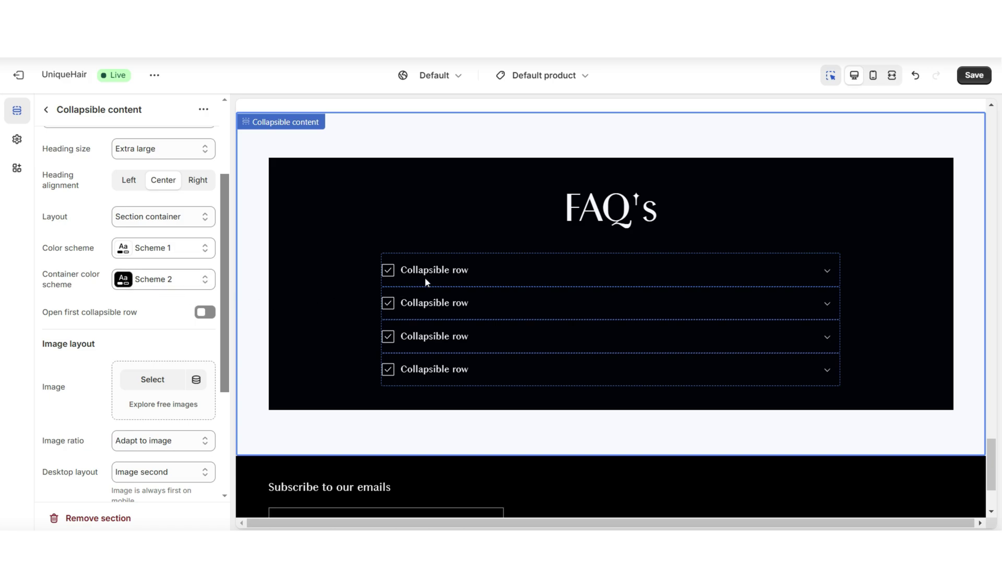
{"action": "left_click", "coordinate": [578, 267]}
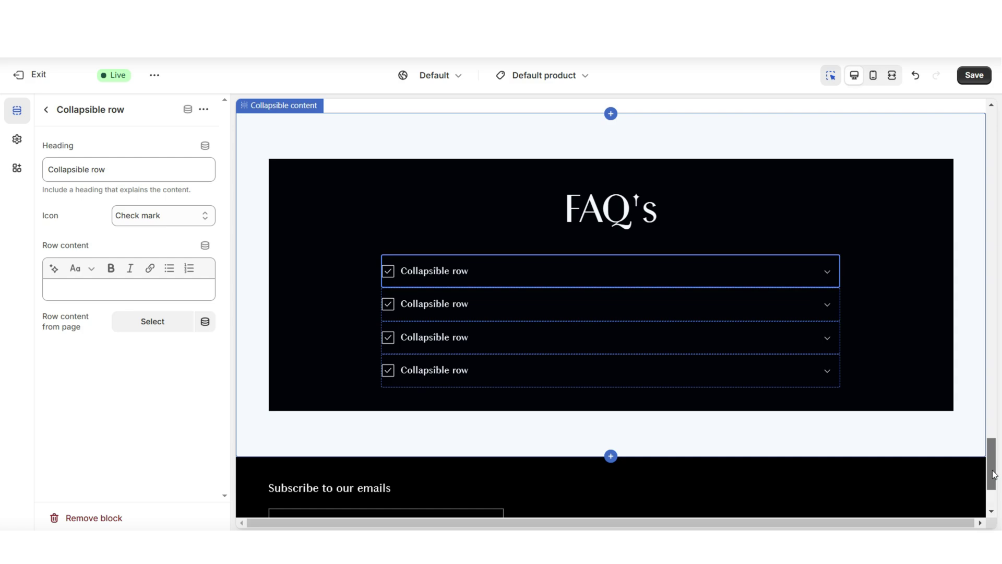
Step: Give the first row the free shipping question, the over-$50 free shipping answer and a question-mark icon
{"action": "triple_click", "coordinate": [125, 172]}
{"action": "right_click", "coordinate": [119, 172]}
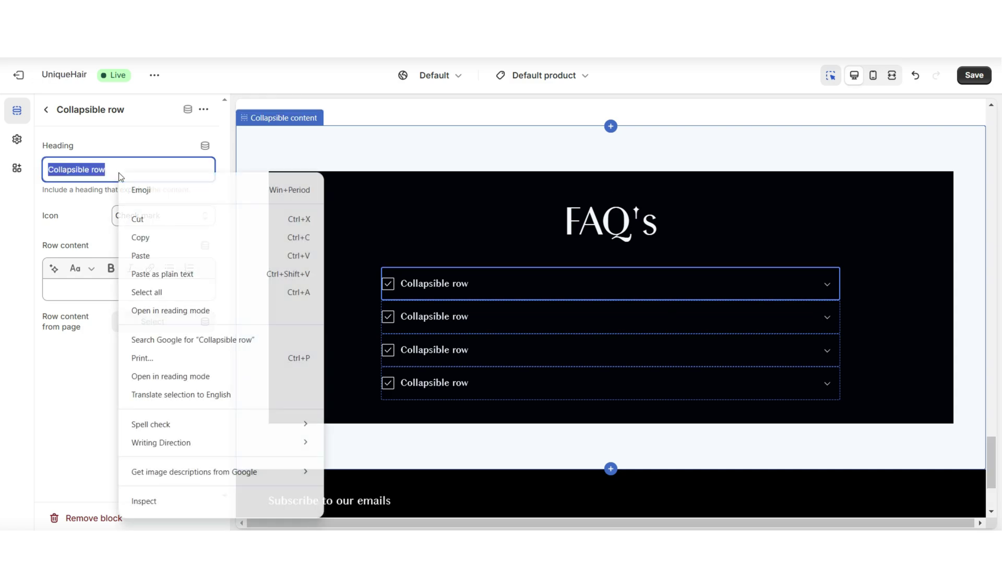
{"action": "left_click", "coordinate": [157, 255]}
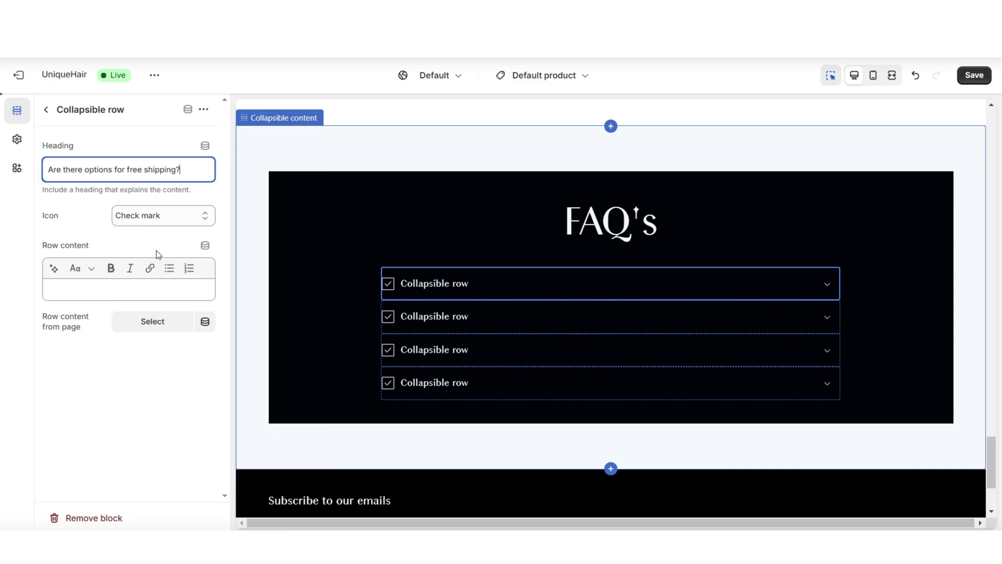
{"action": "left_click", "coordinate": [137, 293]}
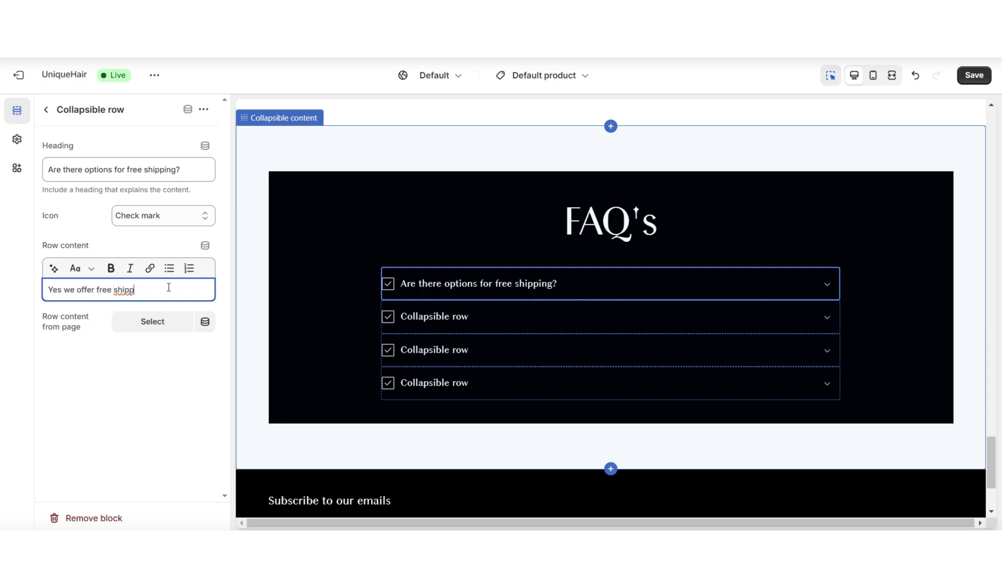
{"action": "type", "text": "Yes we offer free shipping on all orders over $50."}
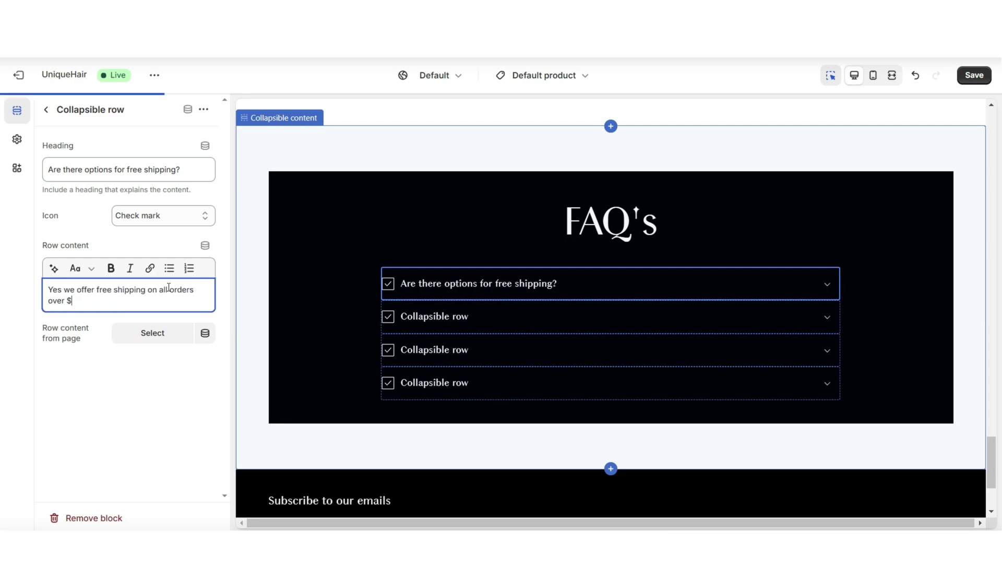
{"action": "left_click", "coordinate": [30, 224]}
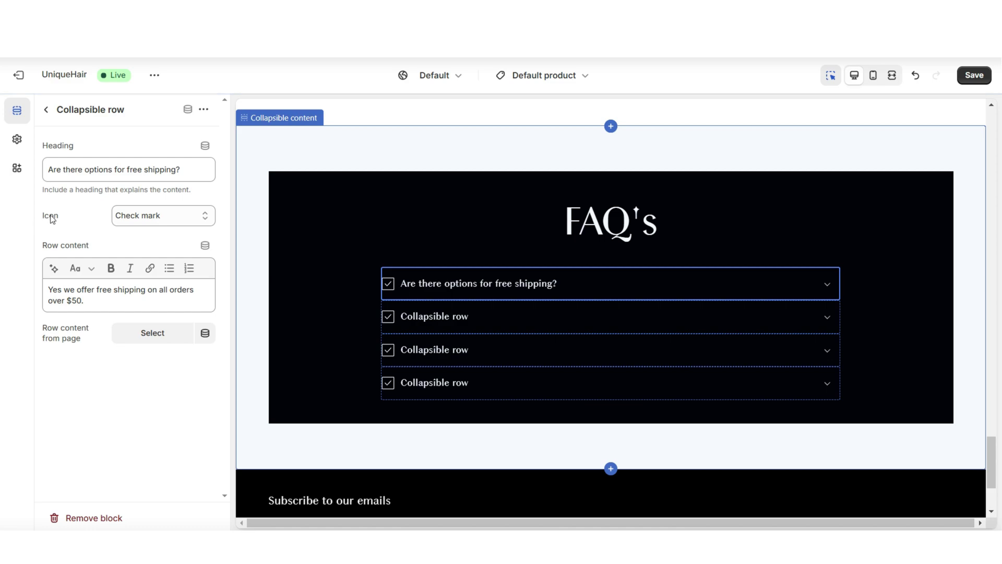
{"action": "left_click", "coordinate": [121, 220]}
{"action": "scroll", "coordinate": [152, 414], "scroll_direction": "down", "scroll_amount": 5}
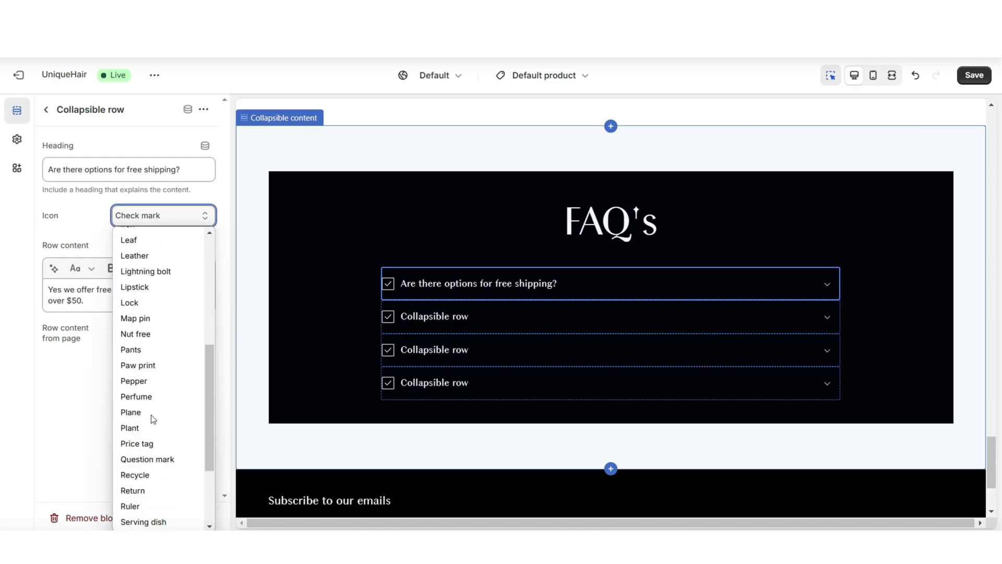
{"action": "left_click", "coordinate": [163, 458]}
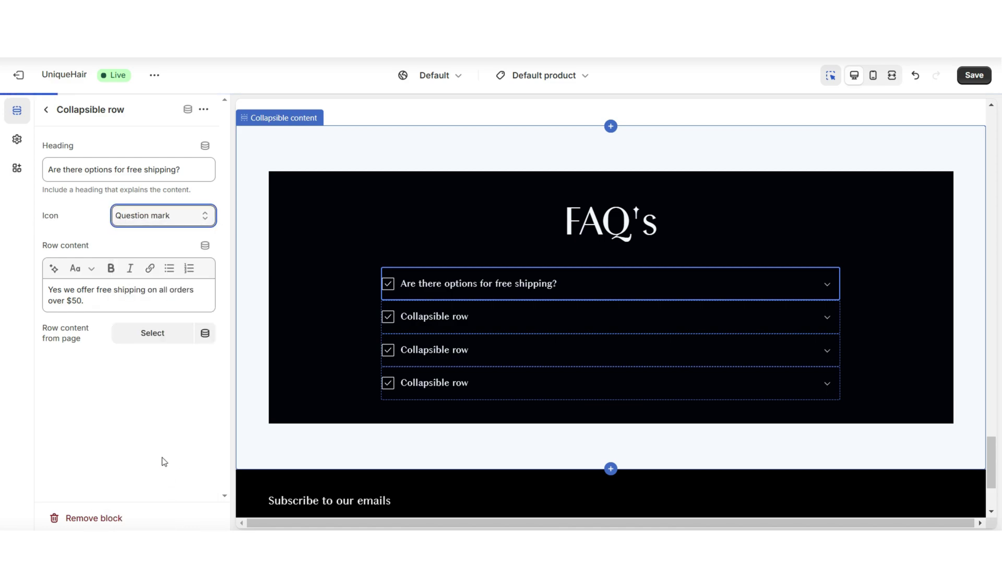
{"action": "left_click", "coordinate": [282, 368]}
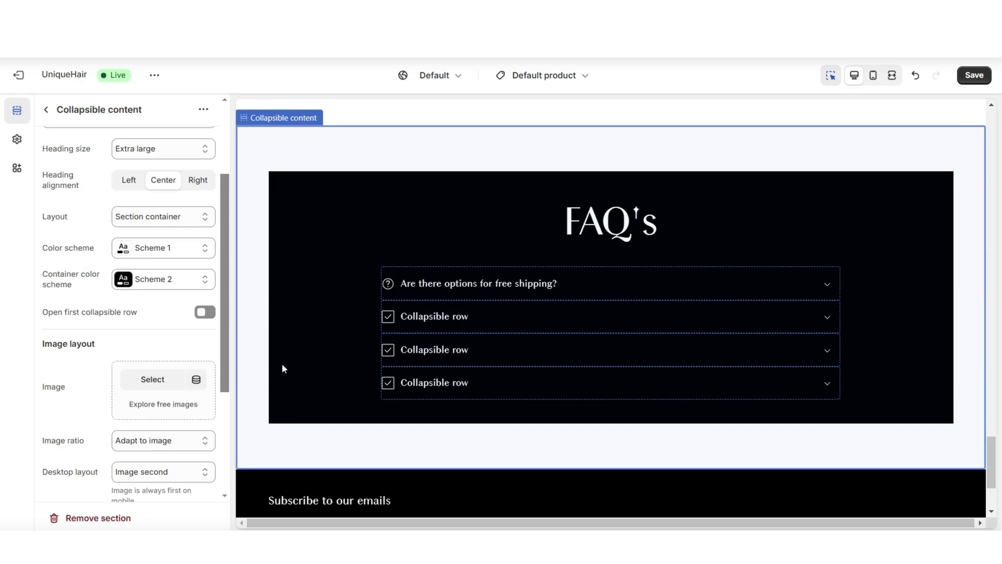
Step: Give the fourth row the hair quality question heading and a question-mark icon
{"action": "left_click", "coordinate": [408, 320]}
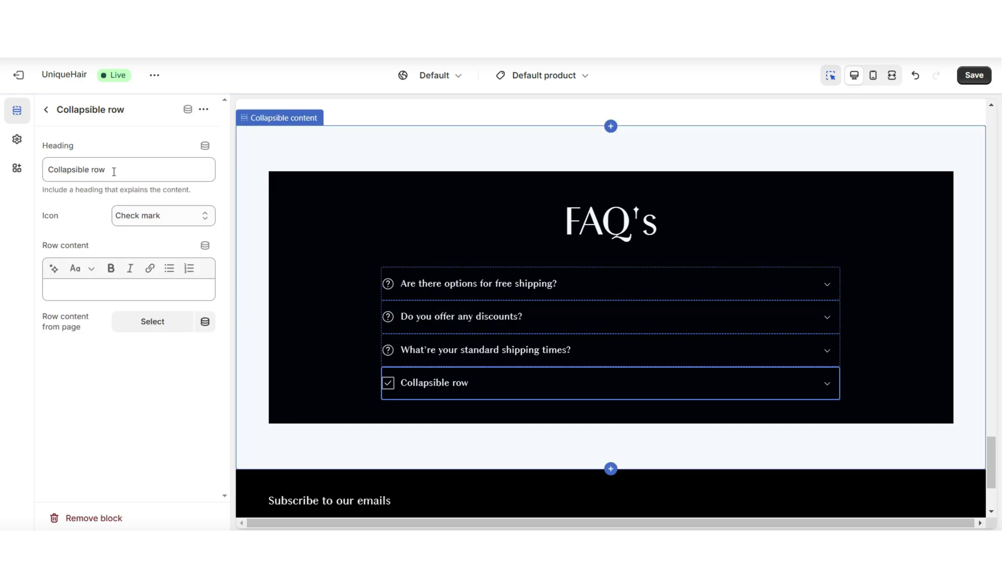
{"action": "triple_click", "coordinate": [95, 170]}
{"action": "right_click", "coordinate": [93, 171]}
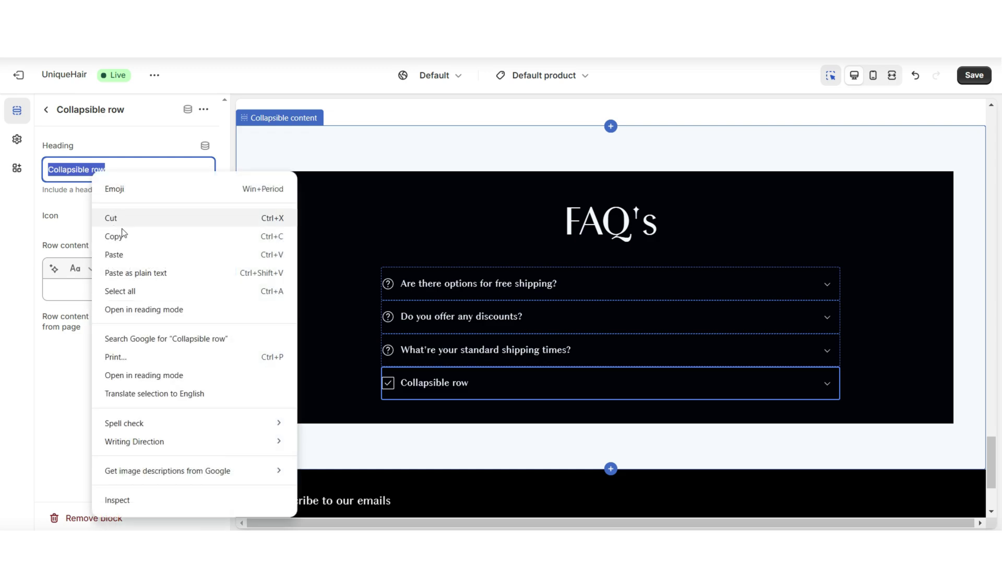
{"action": "left_click", "coordinate": [118, 245]}
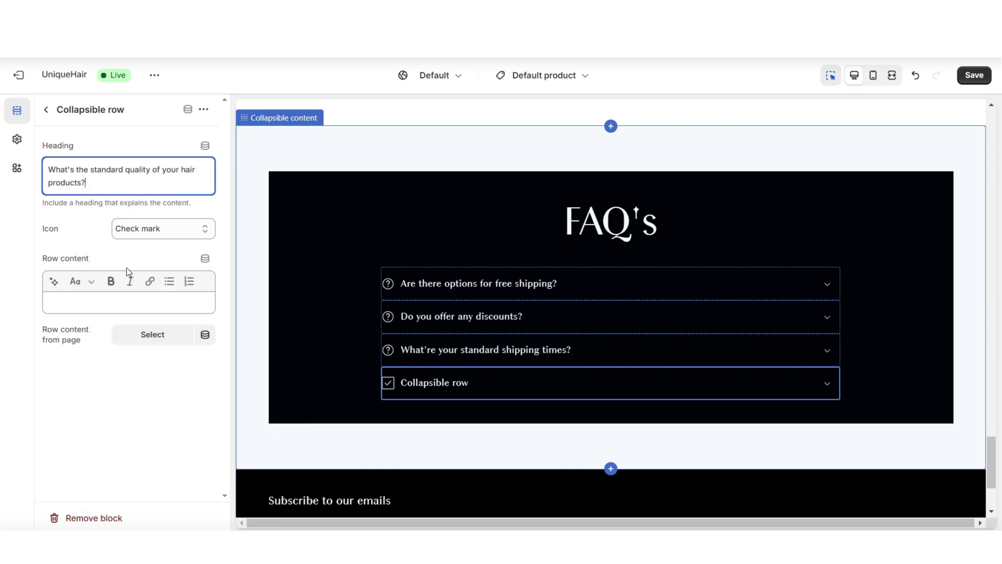
{"action": "left_click", "coordinate": [128, 235]}
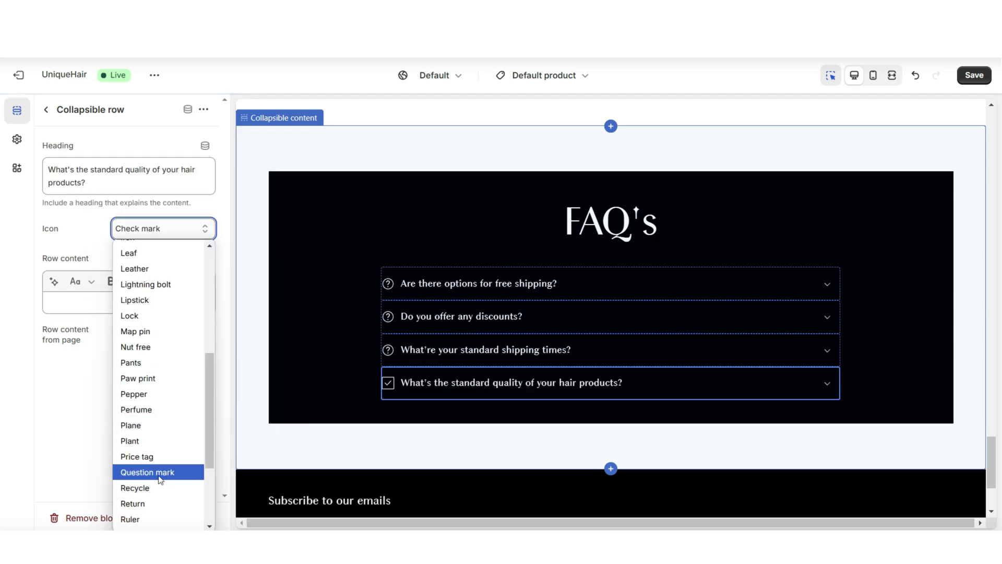
{"action": "left_click", "coordinate": [155, 472]}
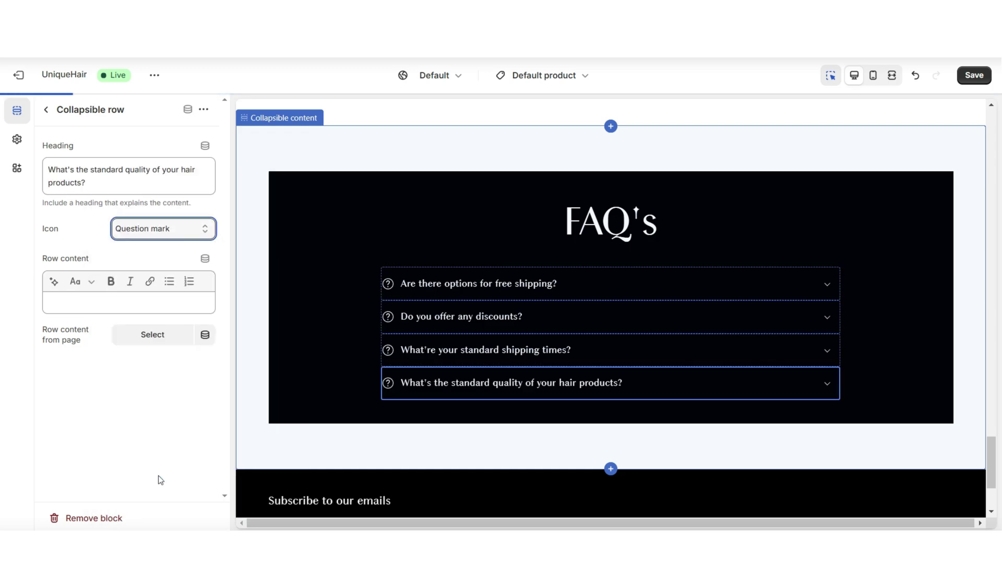
{"action": "left_click", "coordinate": [849, 254]}
{"action": "left_click", "coordinate": [891, 85]}
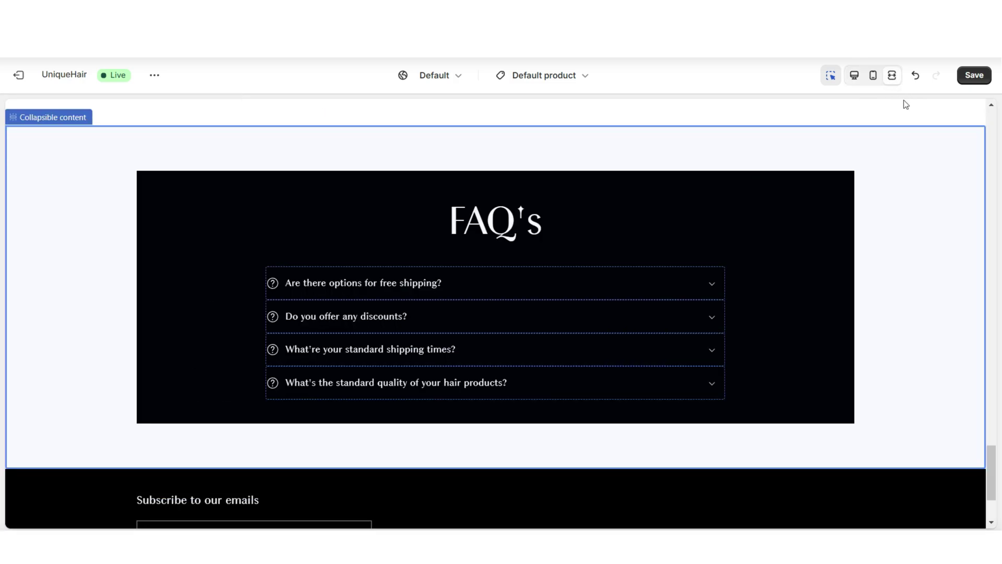
Step: Upload the shopifytheme zip file as a new theme from the Themes page
{"action": "scroll", "coordinate": [996, 342], "scroll_direction": "up", "scroll_amount": 10}
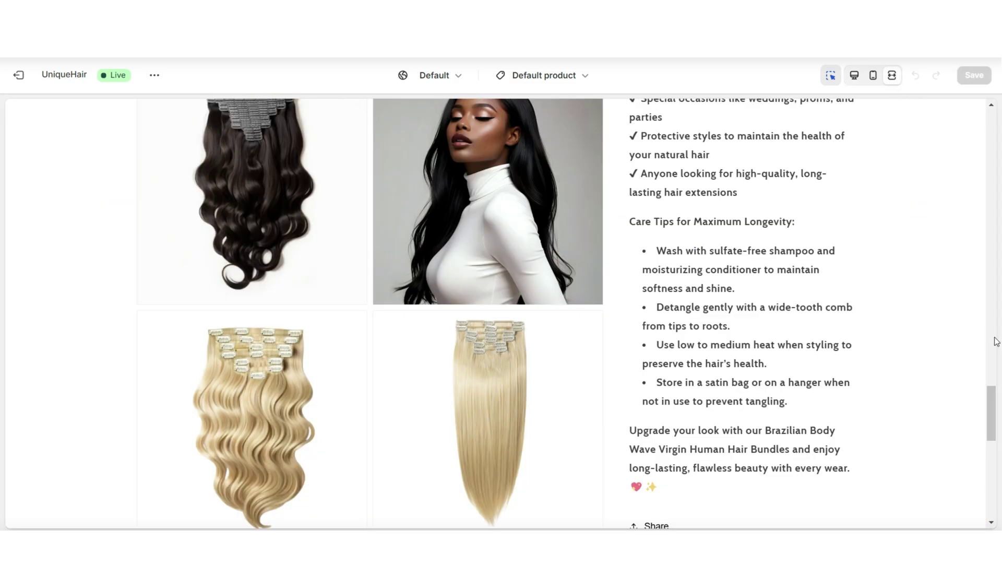
{"action": "scroll", "coordinate": [996, 342], "scroll_direction": "down", "scroll_amount": 5}
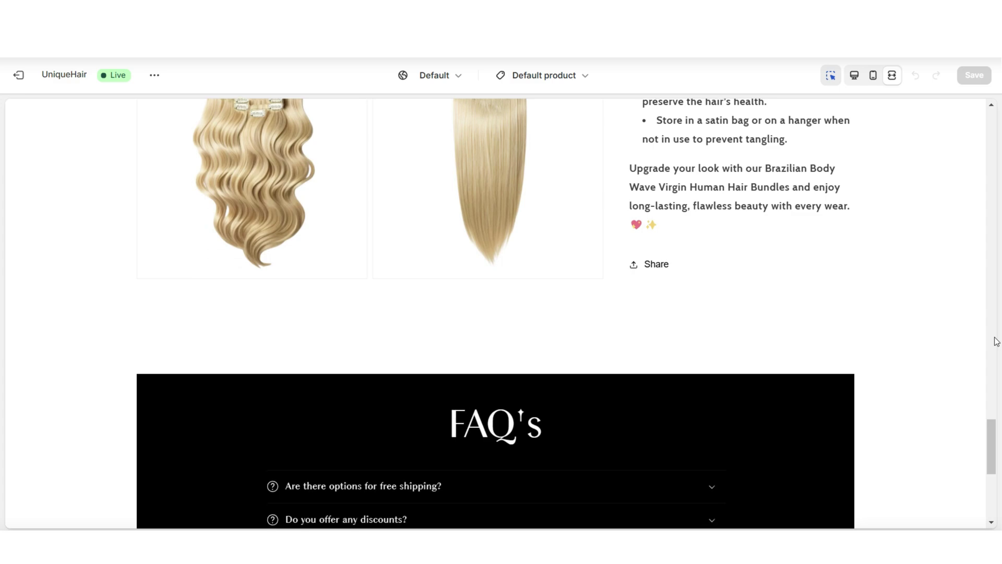
{"action": "scroll", "coordinate": [996, 341], "scroll_direction": "down", "scroll_amount": 6}
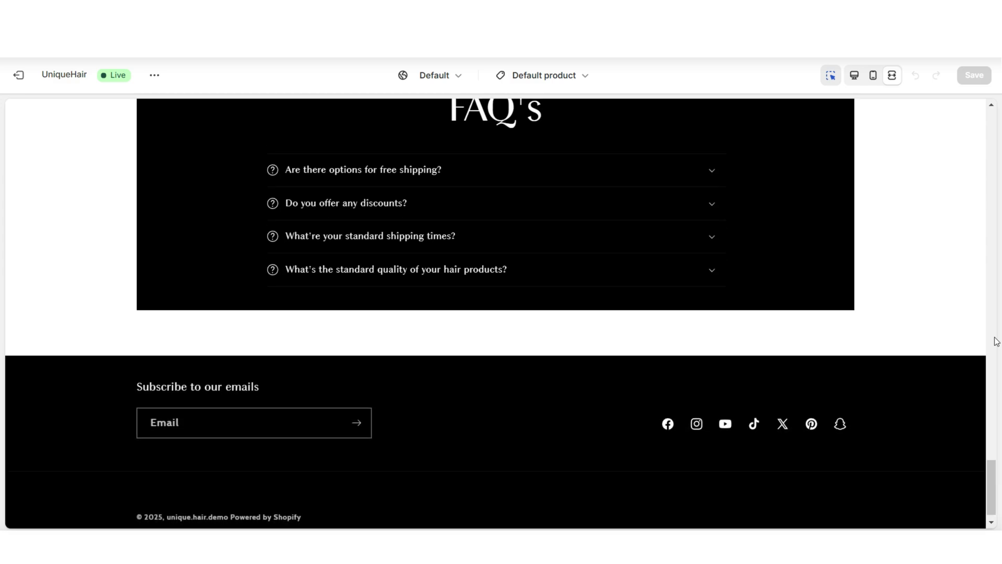
{"action": "scroll", "coordinate": [995, 342], "scroll_direction": "up", "scroll_amount": 2}
{"action": "scroll", "coordinate": [995, 342], "scroll_direction": "up", "scroll_amount": 10}
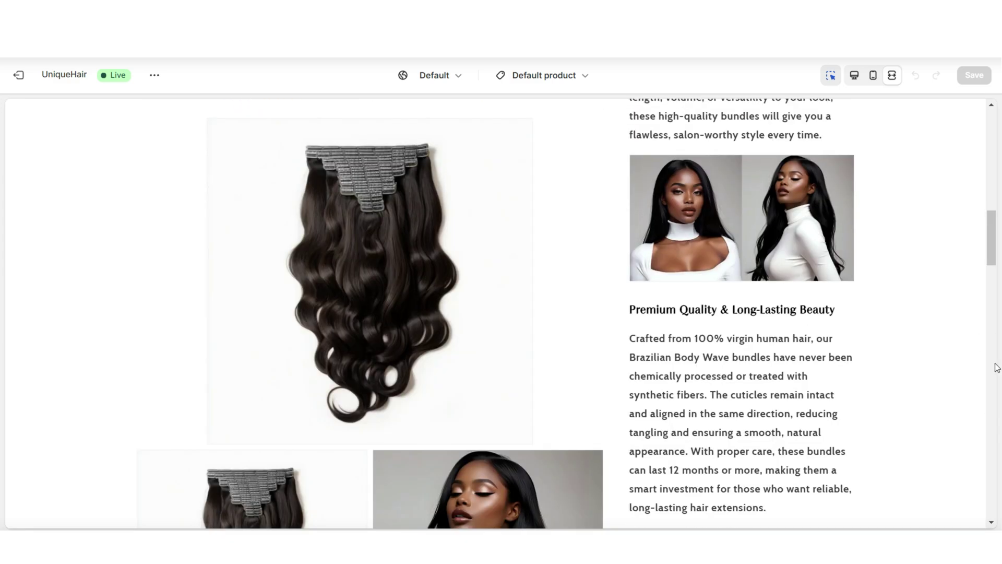
{"action": "scroll", "coordinate": [997, 367], "scroll_direction": "up", "scroll_amount": 10}
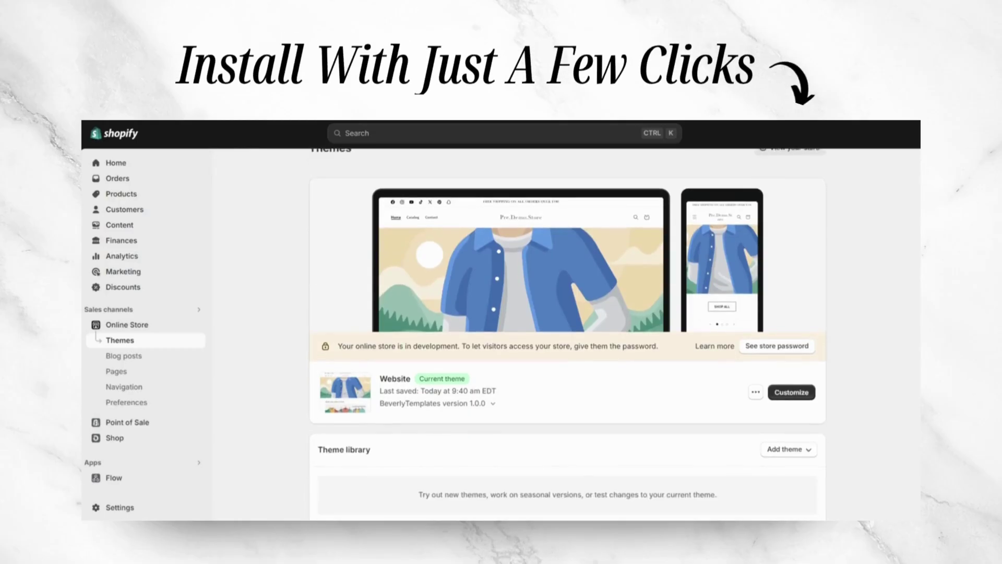
{"action": "scroll", "coordinate": [800, 429], "scroll_direction": "down", "scroll_amount": 1}
{"action": "left_click", "coordinate": [798, 429]}
{"action": "left_click", "coordinate": [803, 476]}
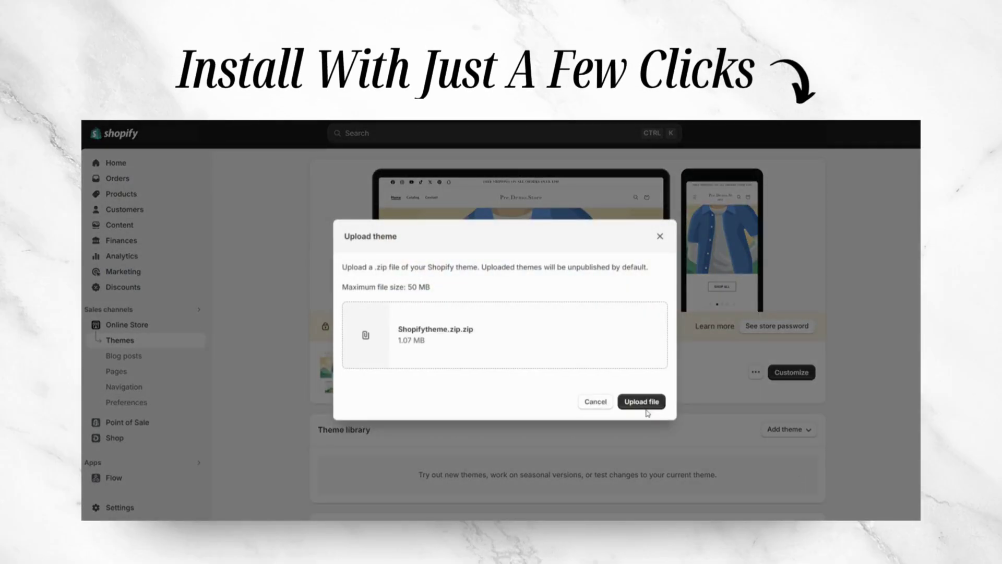
{"action": "left_click", "coordinate": [646, 404]}
{"action": "scroll", "coordinate": [568, 391], "scroll_direction": "down", "scroll_amount": 2}
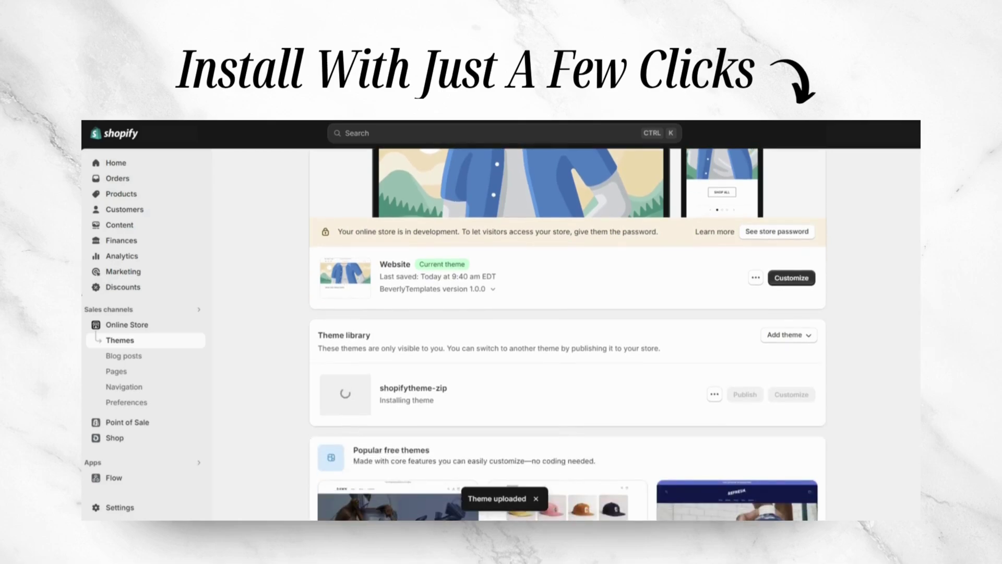